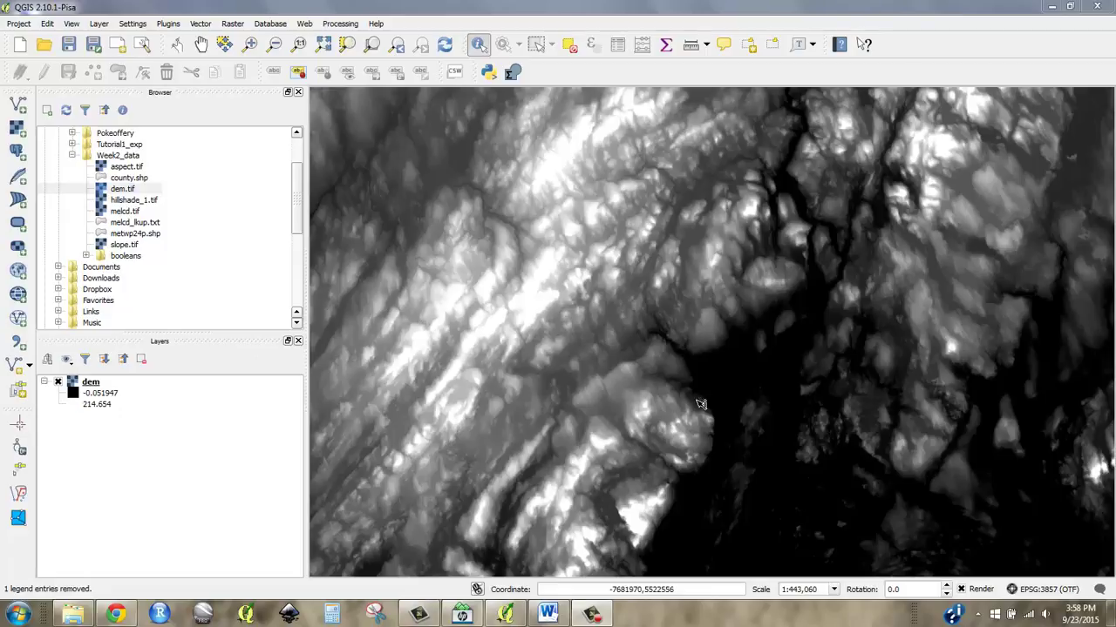
# Open the dem layer's Properties on the Style page and expand the Render type list.
pyautogui.rightClick(90, 384)
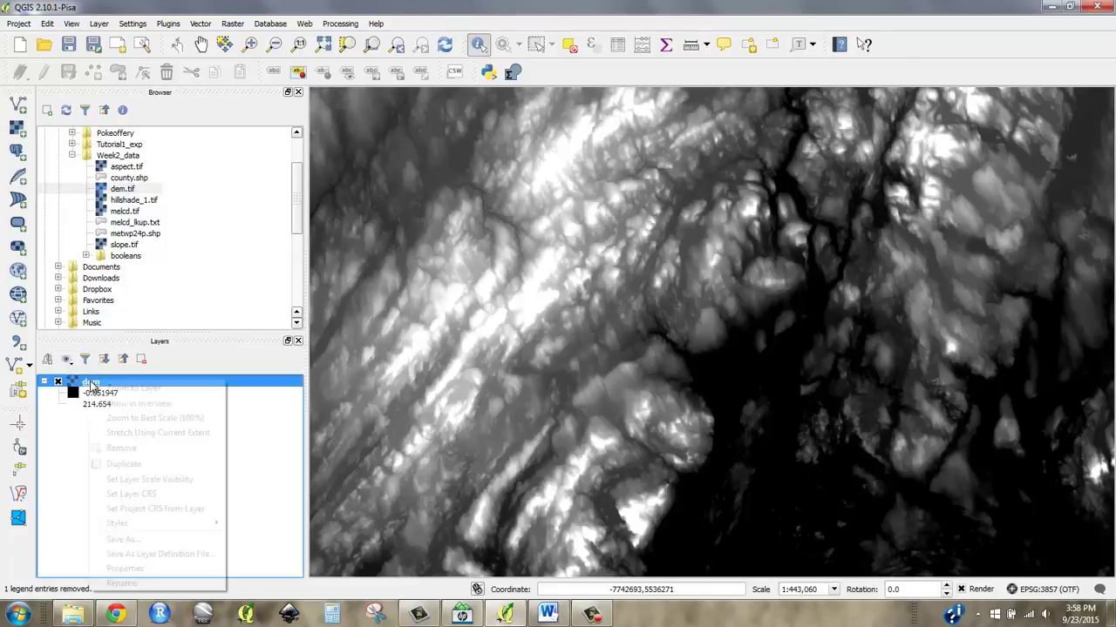
pyautogui.click(177, 571)
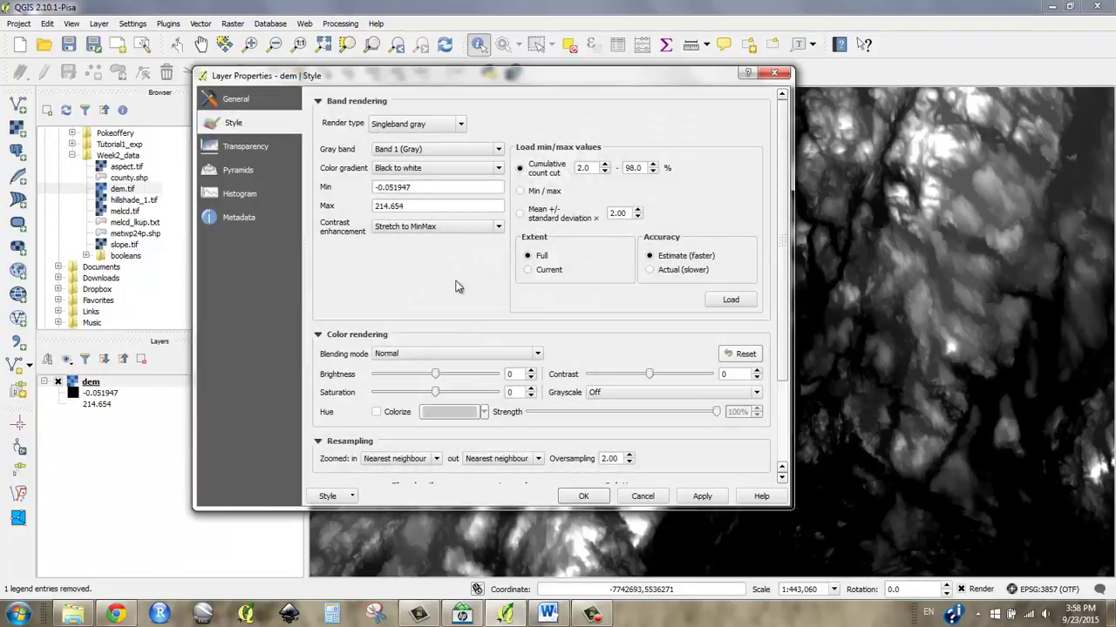
pyautogui.moveTo(386, 75); pyautogui.dragTo(447, 57)
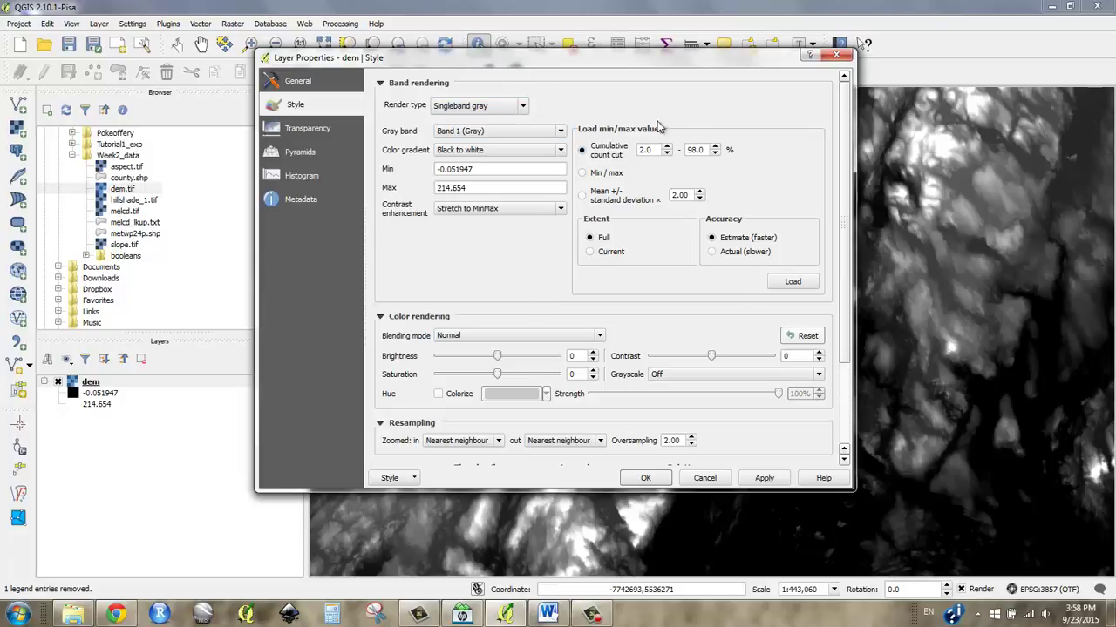
pyautogui.click(458, 108)
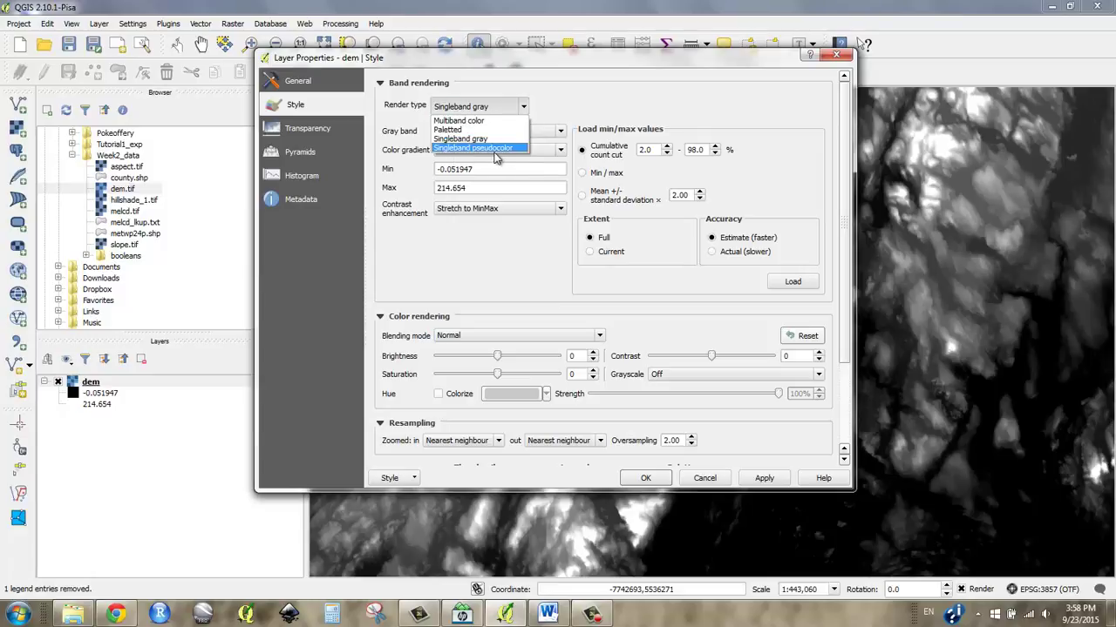
# Switch the dem to Singleband pseudocolor and start a new Gradient colour ramp.
pyautogui.click(465, 150)
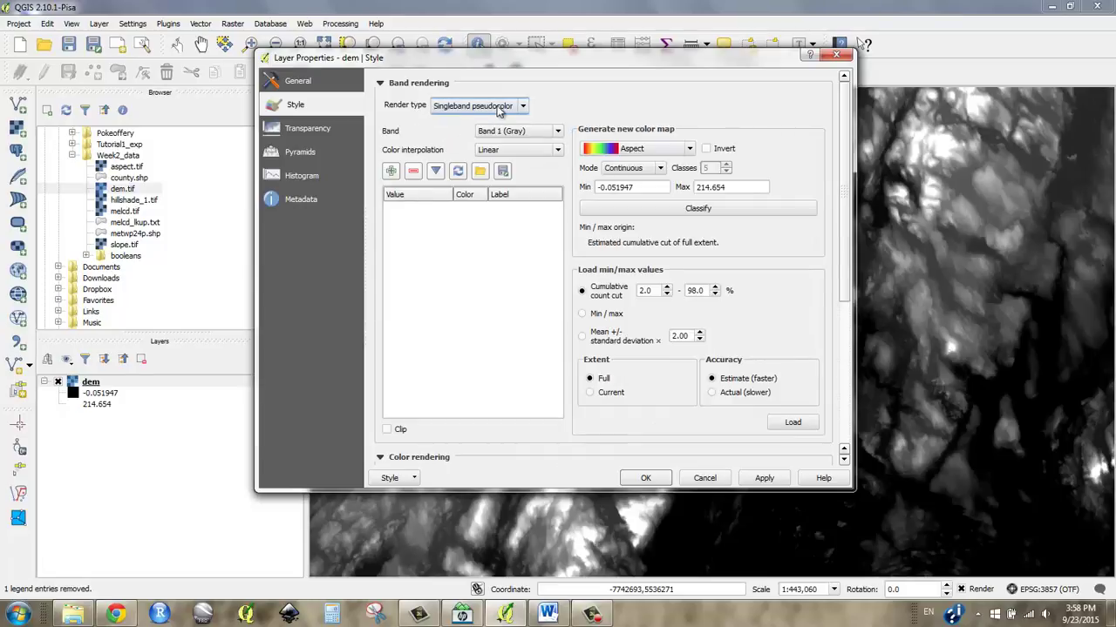
pyautogui.click(621, 152)
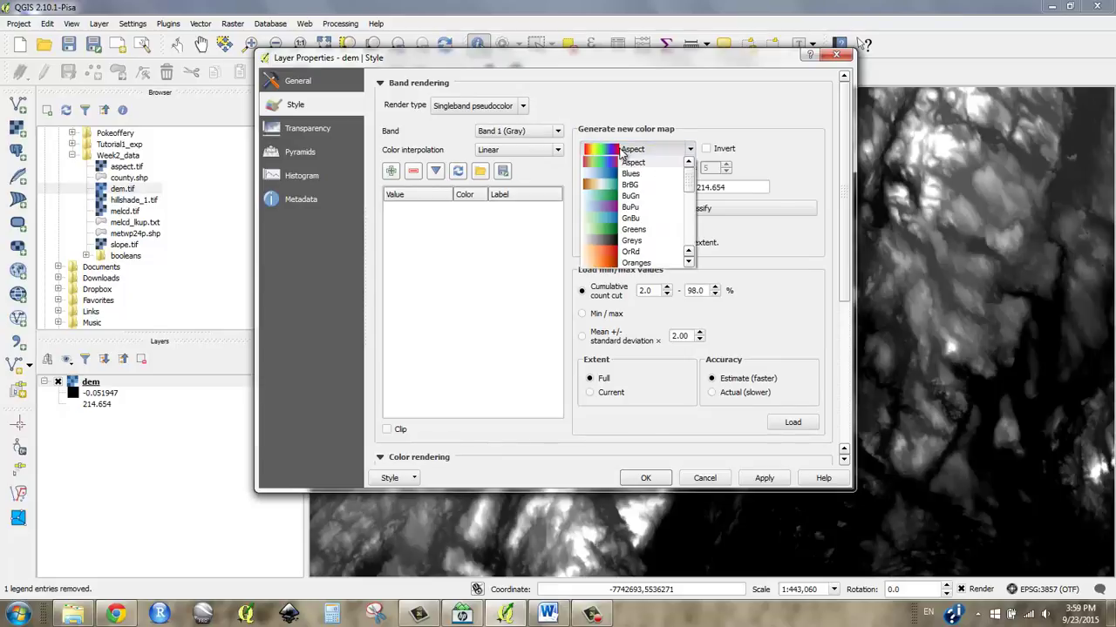
pyautogui.moveTo(690, 185); pyautogui.dragTo(694, 244)
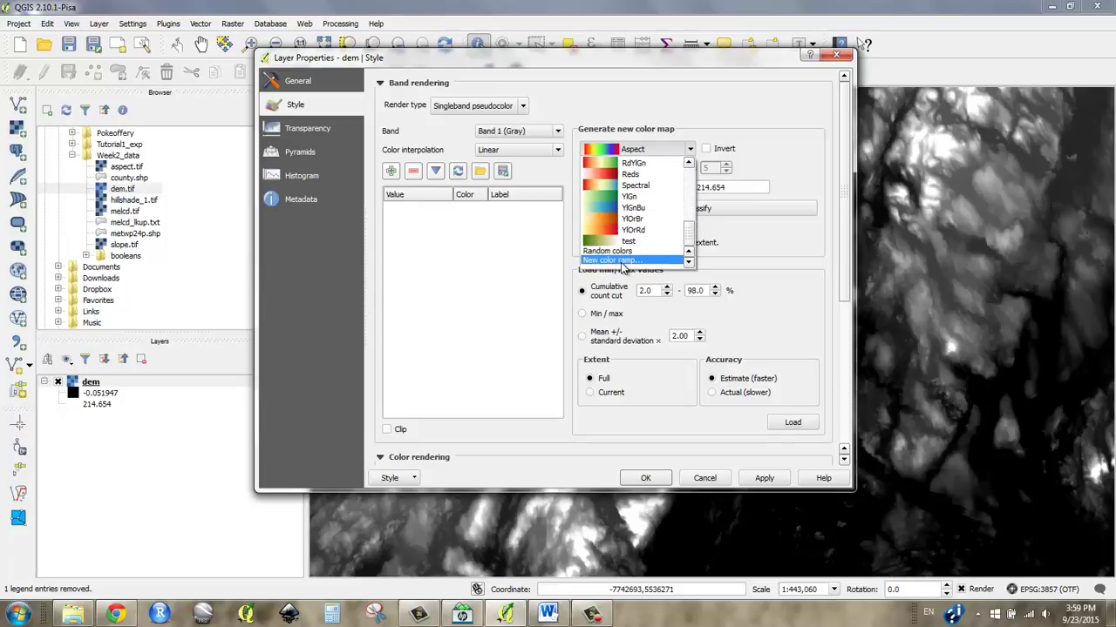
pyautogui.click(620, 261)
pyautogui.click(559, 277)
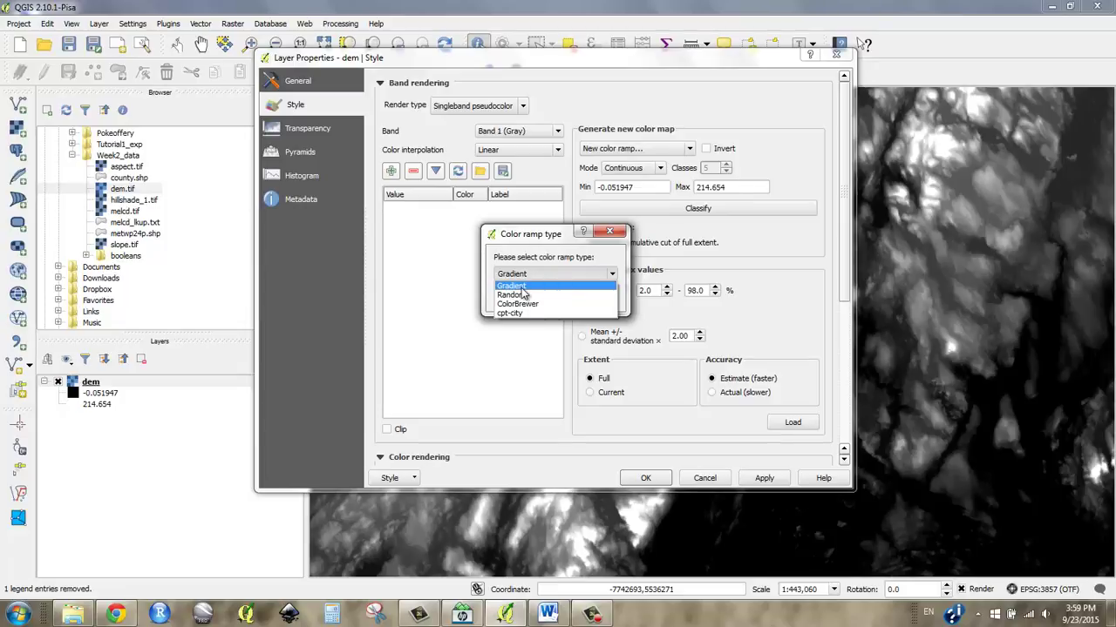
pyautogui.click(515, 287)
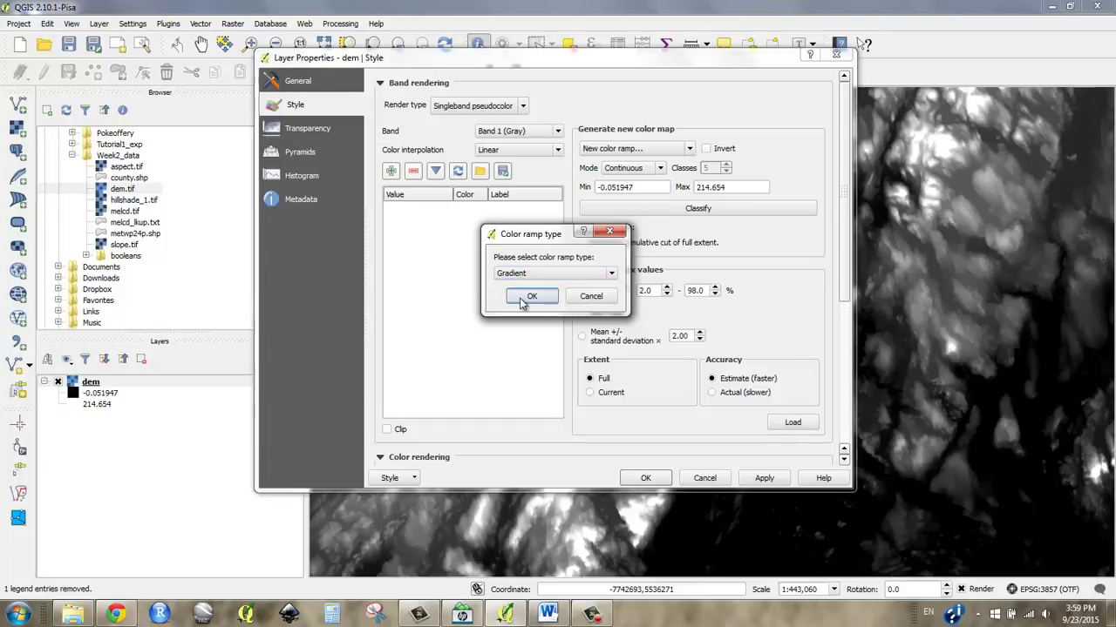
pyautogui.click(515, 301)
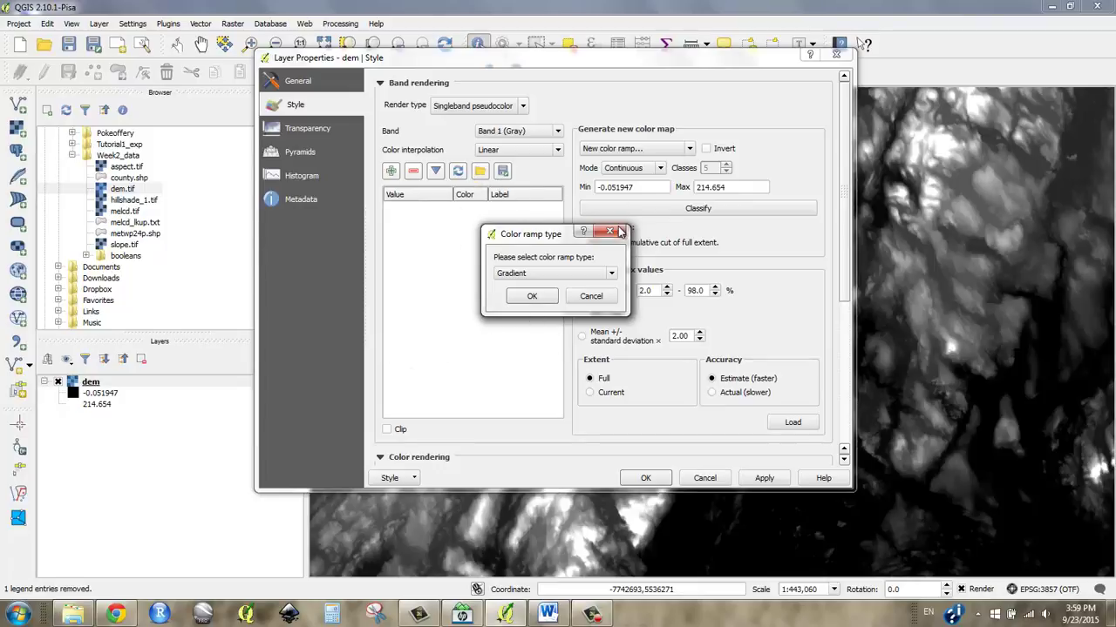
# Confirm the Gradient ramp type and open a custom colour picker for Color 1.
pyautogui.click(532, 298)
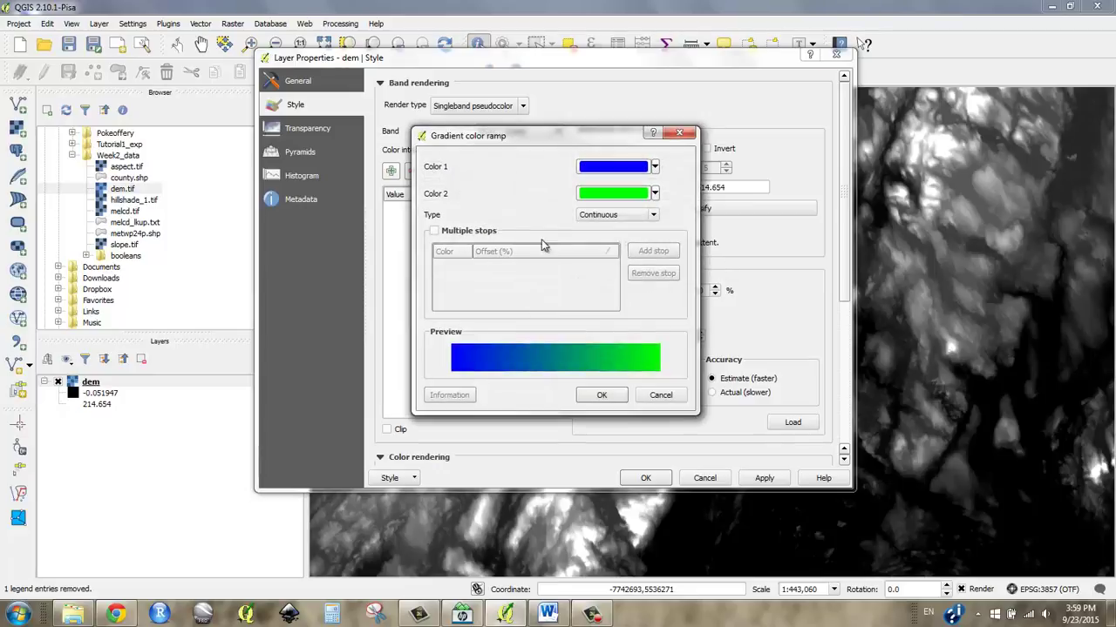
pyautogui.moveTo(491, 137); pyautogui.dragTo(438, 83)
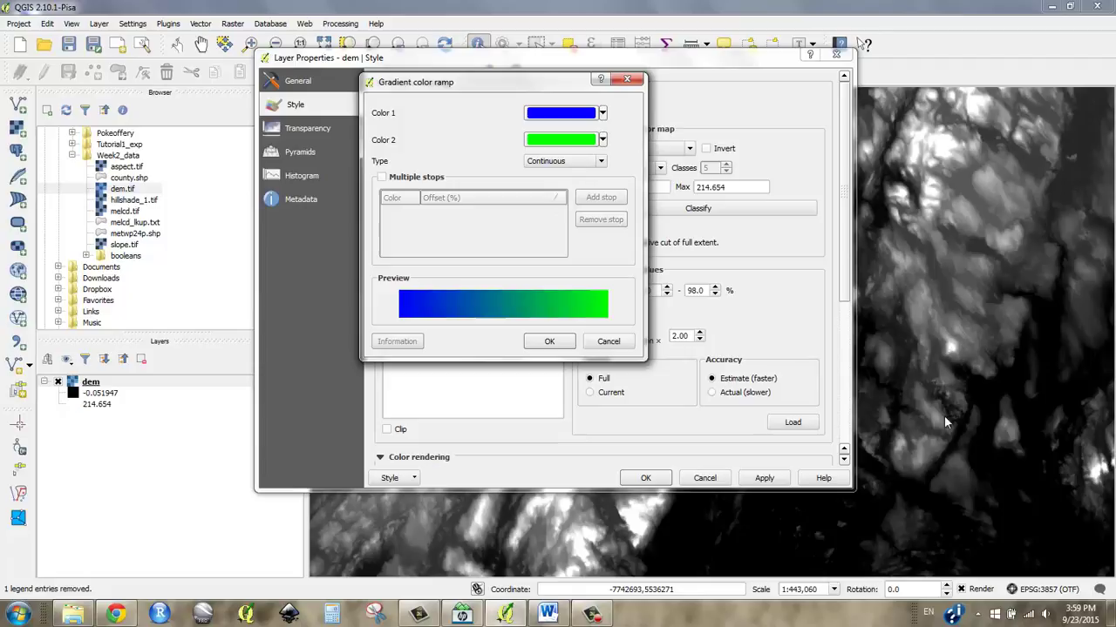
pyautogui.click(602, 114)
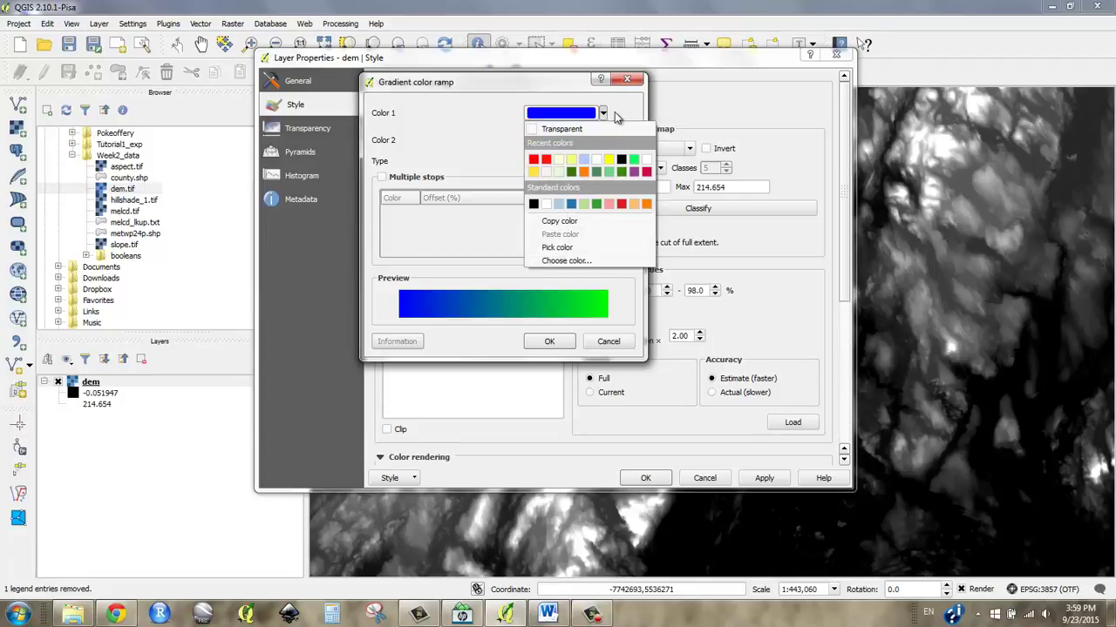
pyautogui.click(584, 118)
pyautogui.click(584, 118)
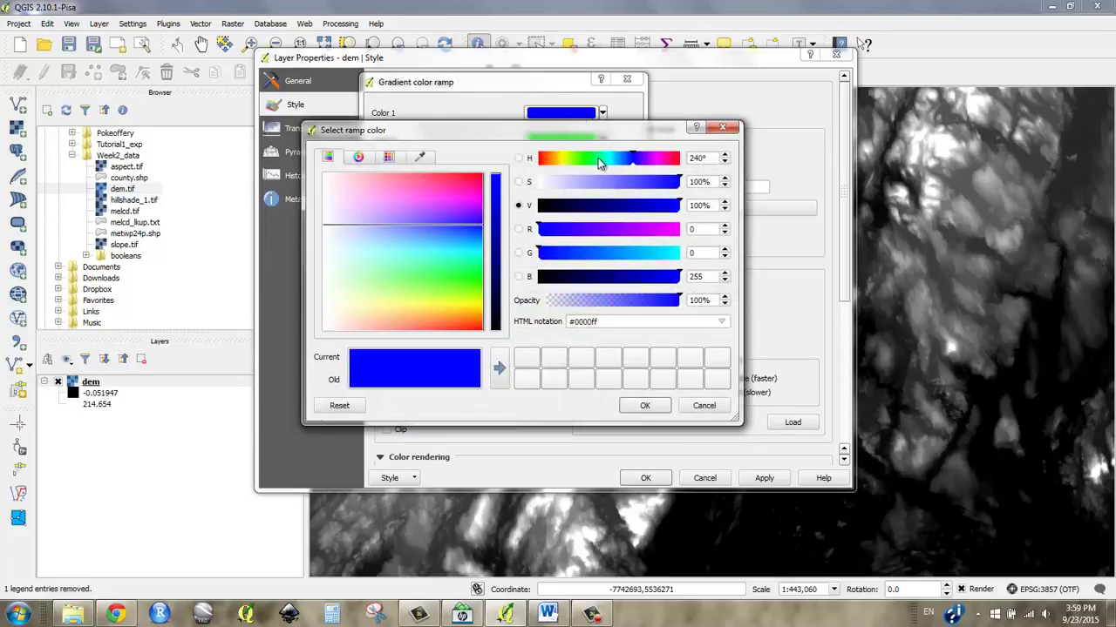
# Adjust hue, value and saturation until Color 1 is neutral grey #a2a2a2.
pyautogui.click(589, 162)
pyautogui.click(496, 287)
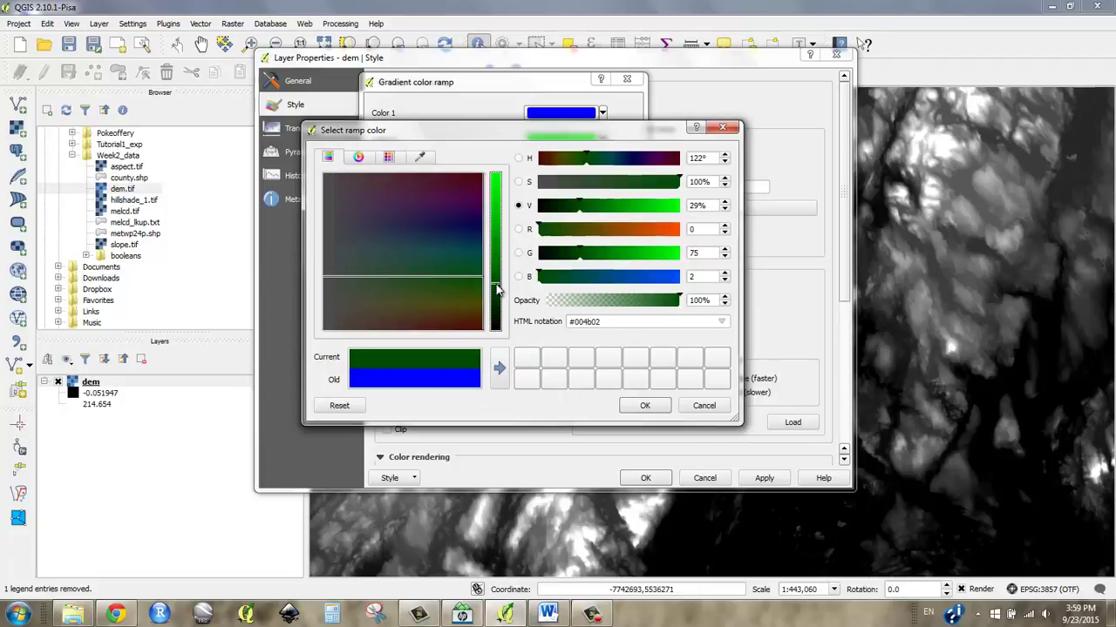
pyautogui.moveTo(496, 289); pyautogui.dragTo(497, 345)
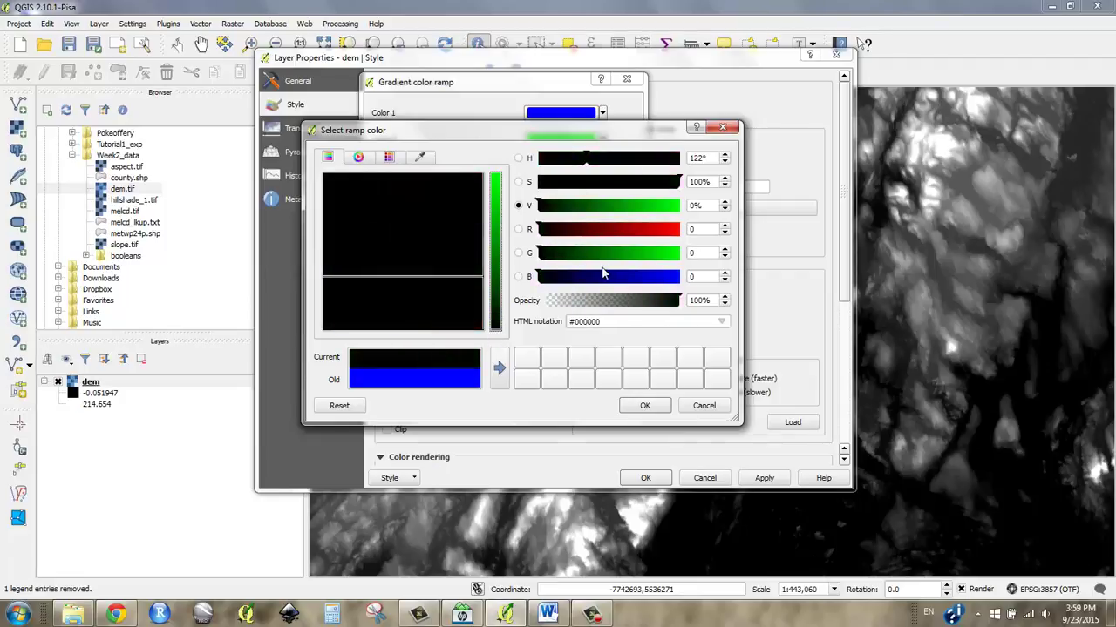
pyautogui.click(637, 158)
pyautogui.moveTo(658, 182); pyautogui.dragTo(535, 183)
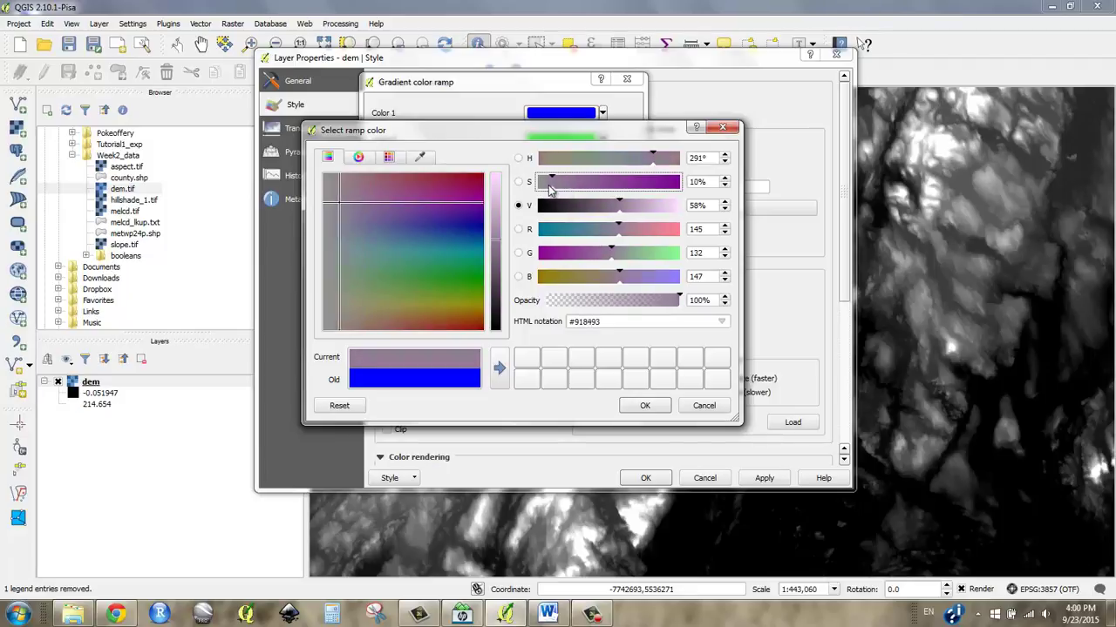
pyautogui.moveTo(618, 205); pyautogui.dragTo(630, 205)
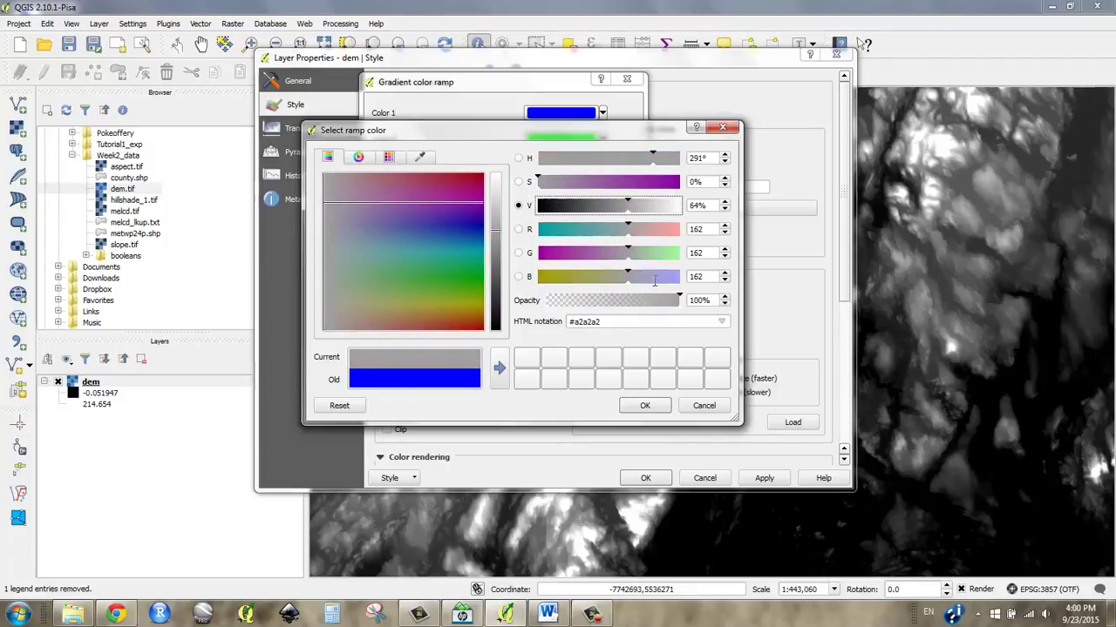
pyautogui.click(641, 159)
pyautogui.moveTo(641, 160); pyautogui.dragTo(639, 158)
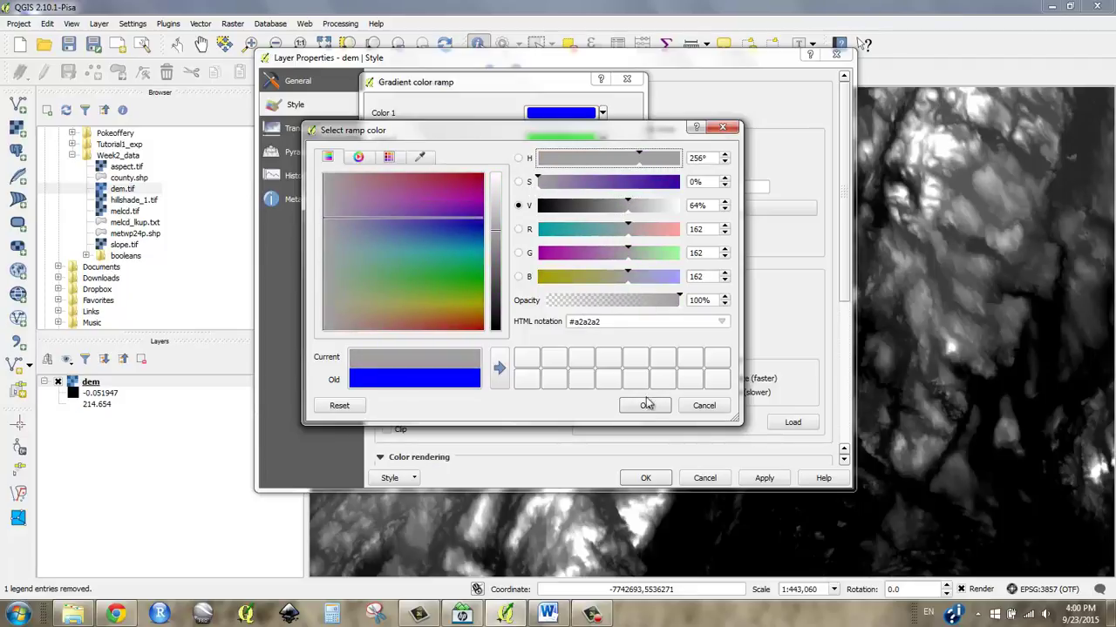
pyautogui.click(644, 408)
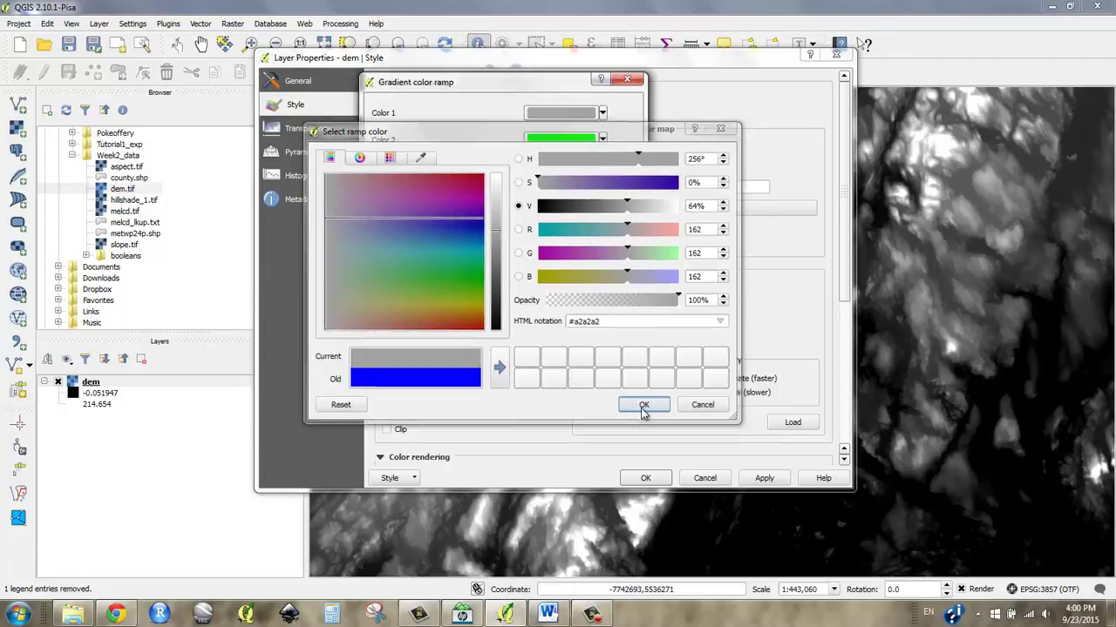
# Set Color 2 to a light green swatch and enable Multiple stops.
pyautogui.click(603, 141)
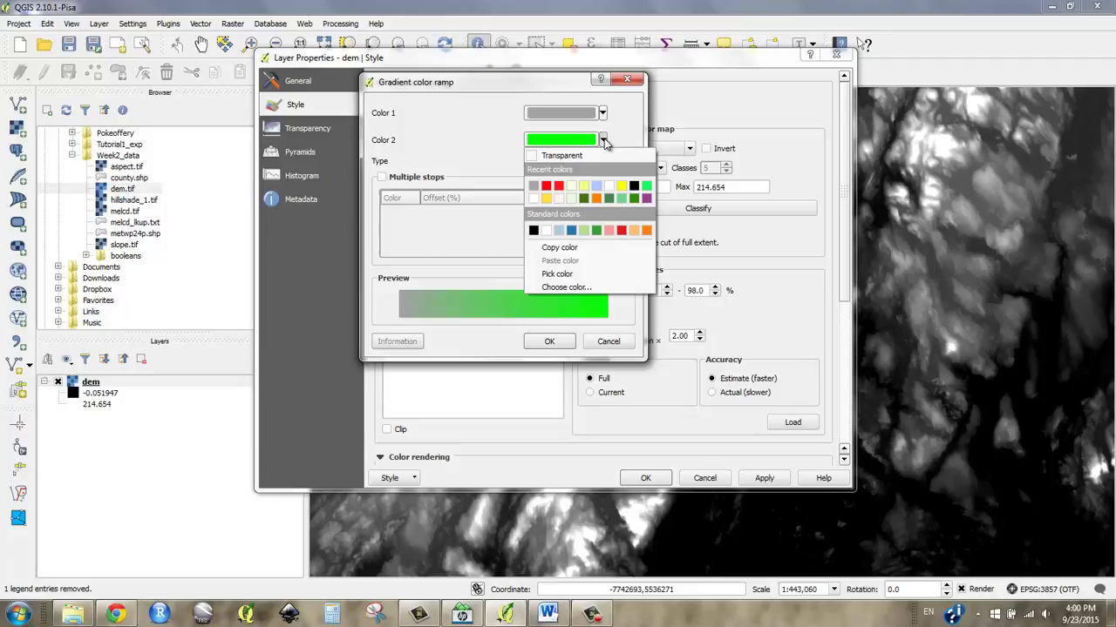
pyautogui.click(583, 230)
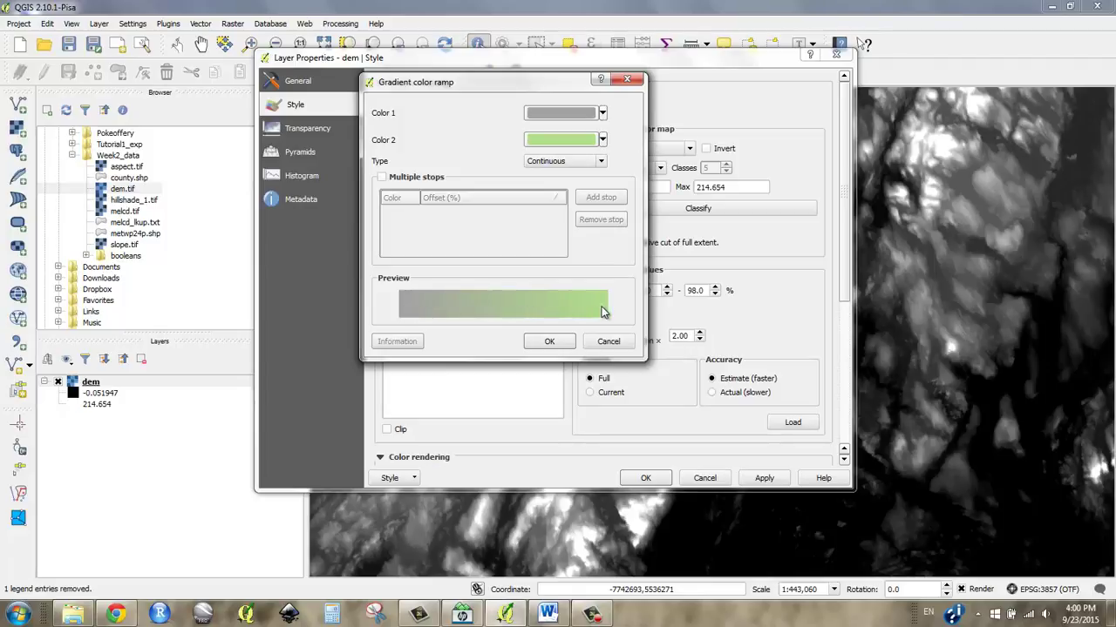
pyautogui.click(382, 178)
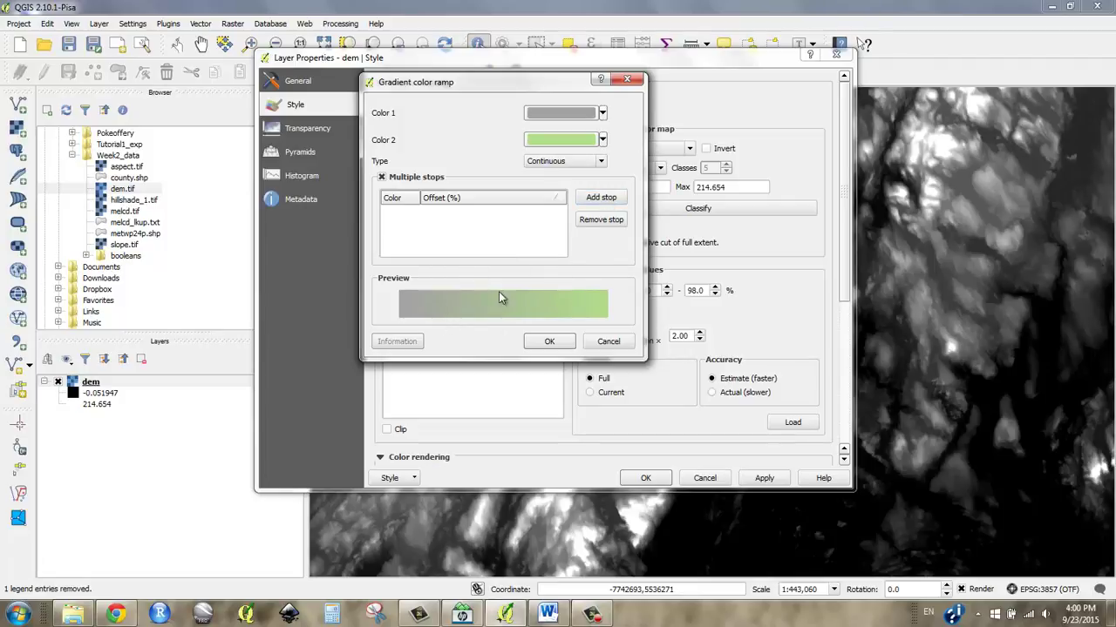
# Add a dark green #006a0f stop at 25%.
pyautogui.click(601, 199)
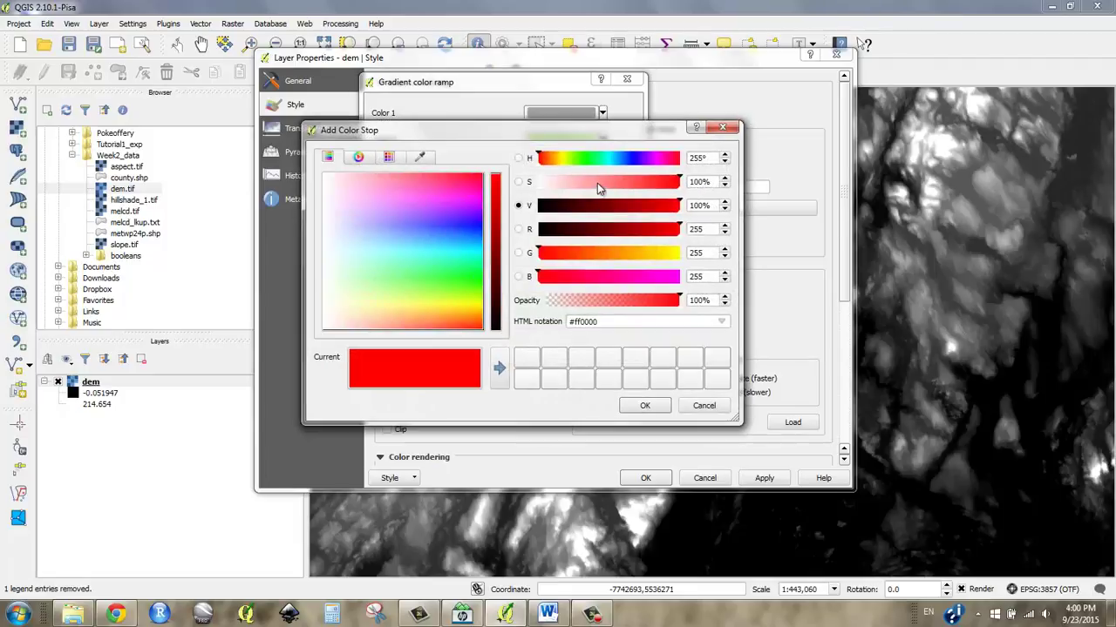
pyautogui.moveTo(580, 135); pyautogui.dragTo(612, 143)
pyautogui.click(622, 171)
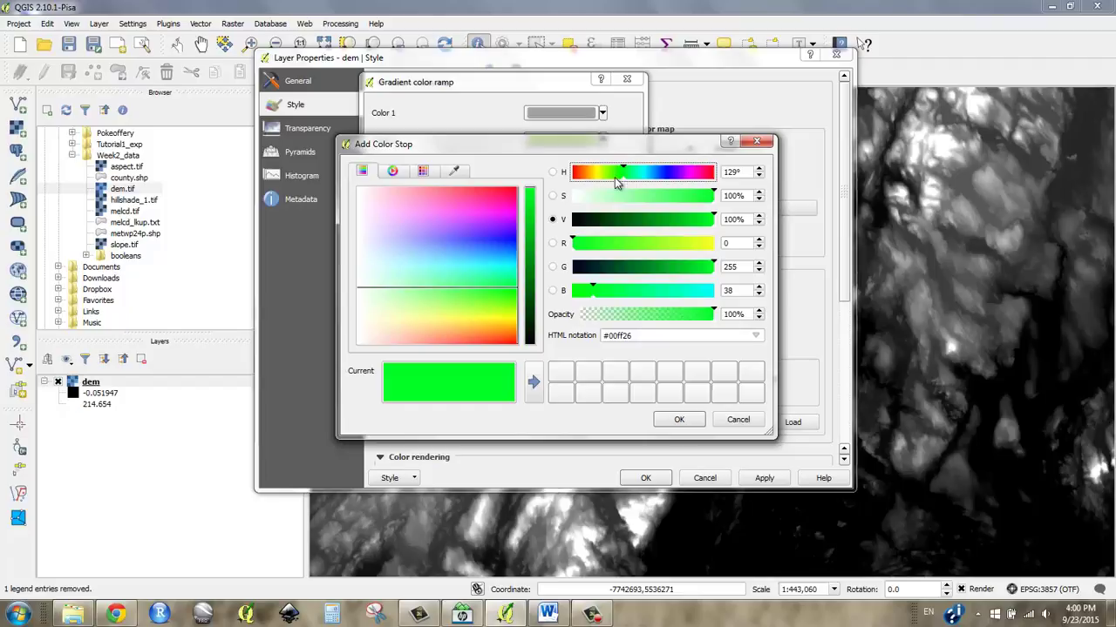
pyautogui.click(528, 280)
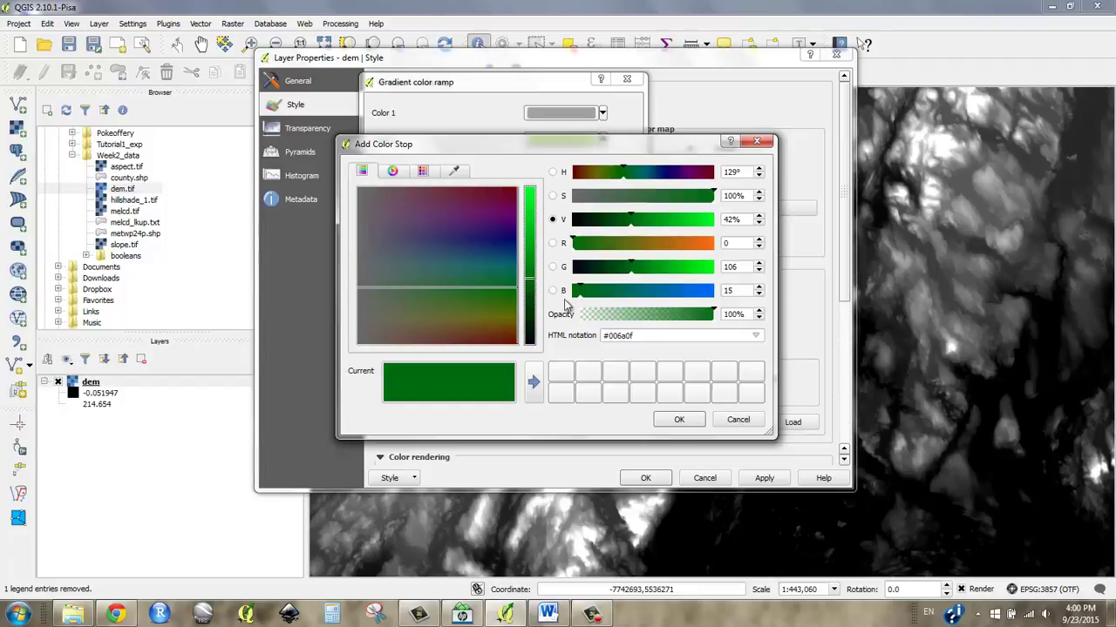
pyautogui.click(679, 422)
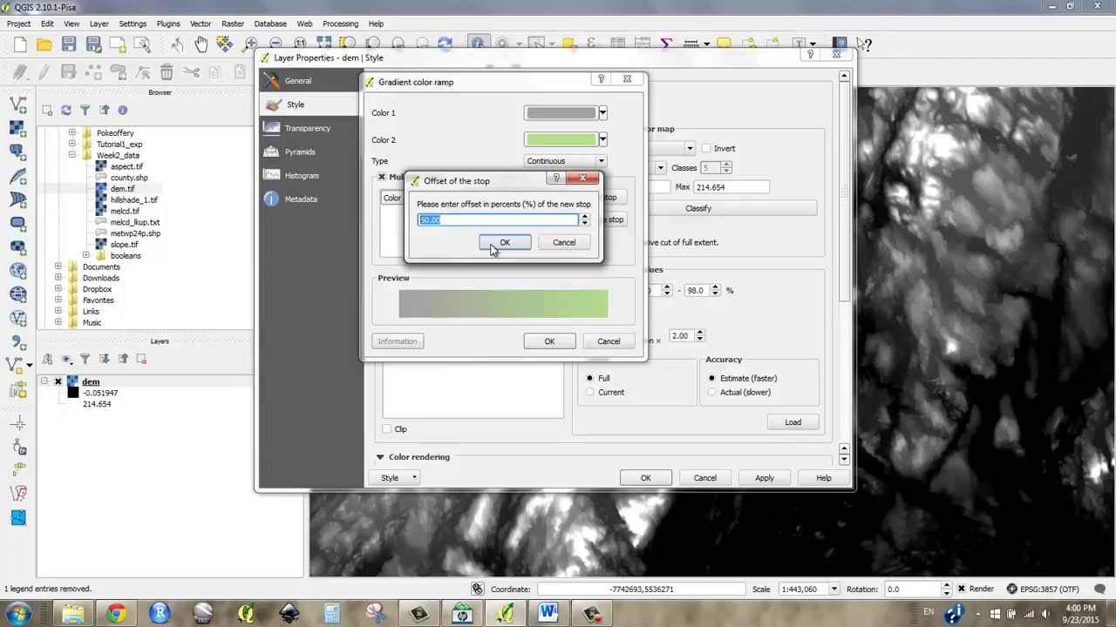
pyautogui.write('25')
pyautogui.click(504, 243)
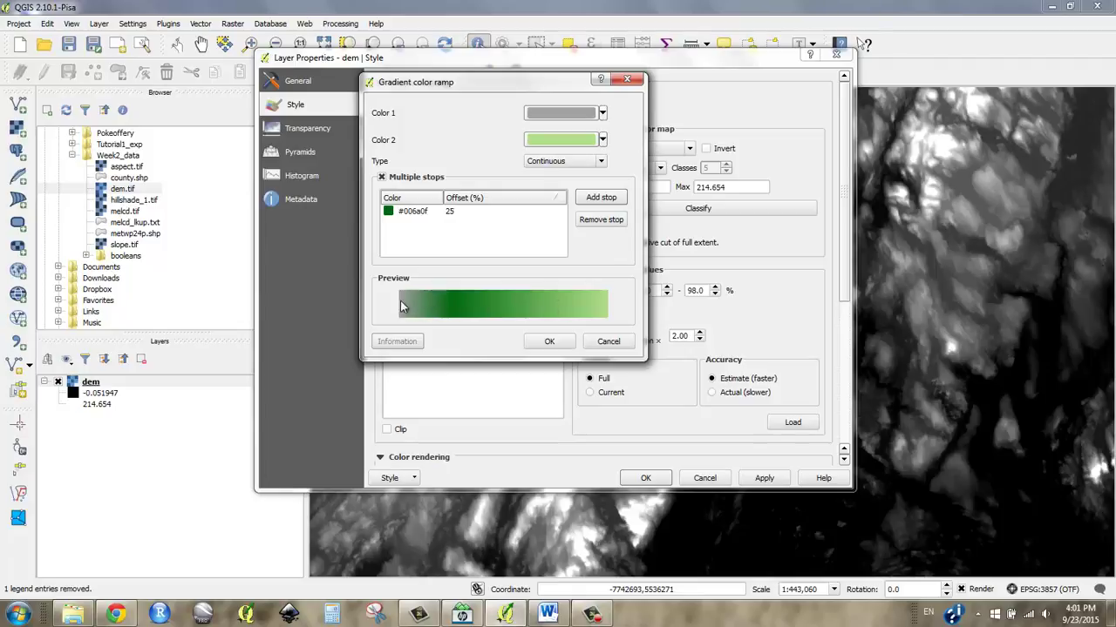
# Add a tan #e5d390 stop at 65%.
pyautogui.click(601, 197)
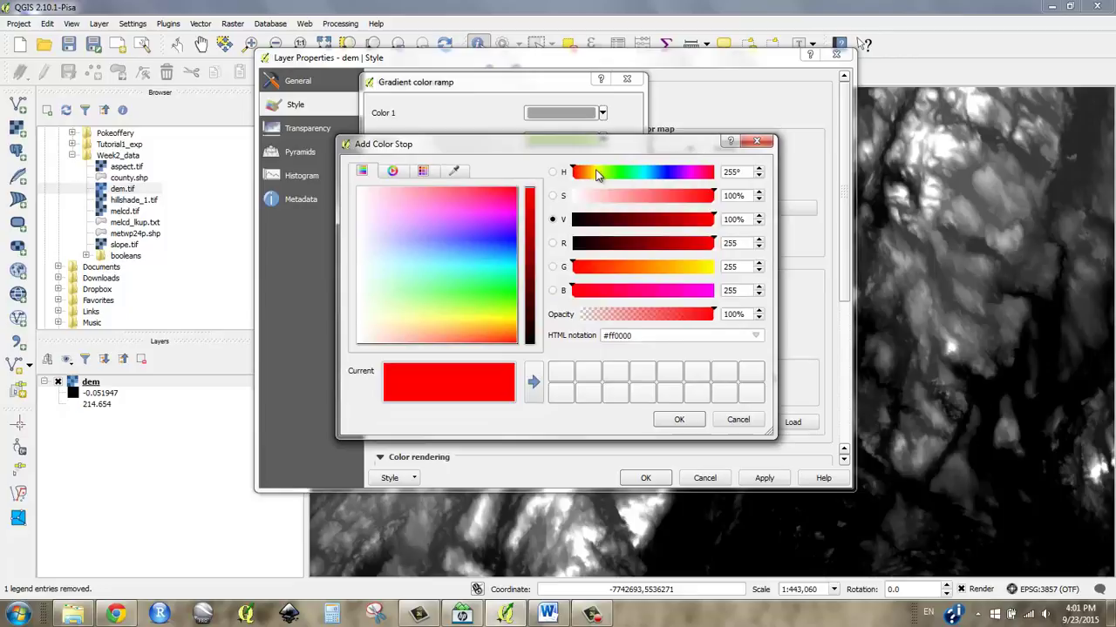
pyautogui.moveTo(596, 172); pyautogui.dragTo(590, 174)
pyautogui.moveTo(645, 196); pyautogui.dragTo(625, 193)
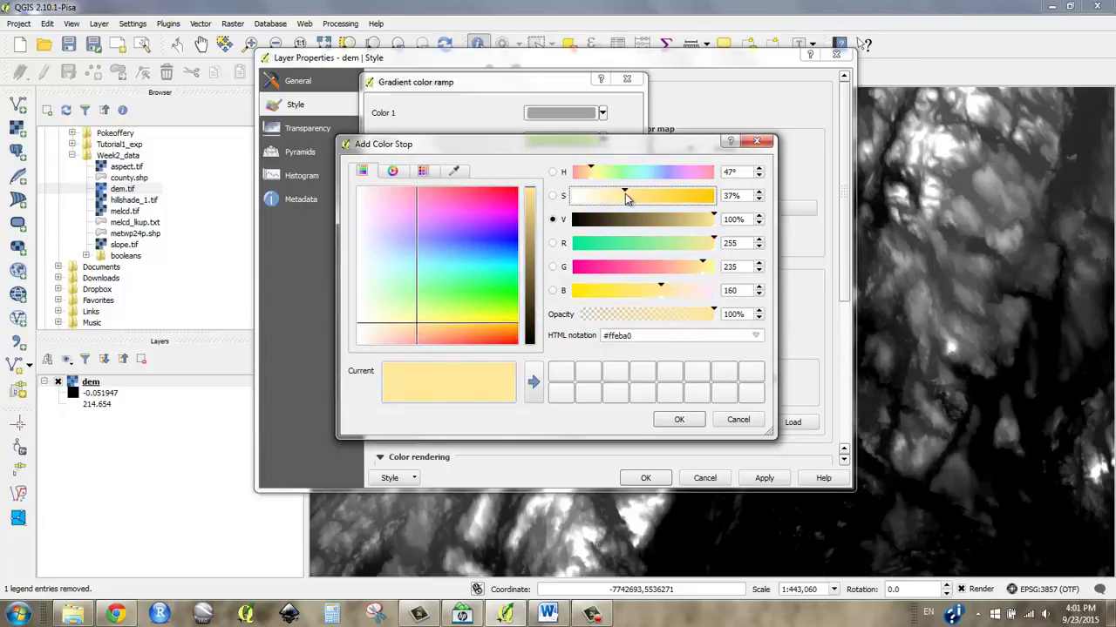
pyautogui.click(530, 203)
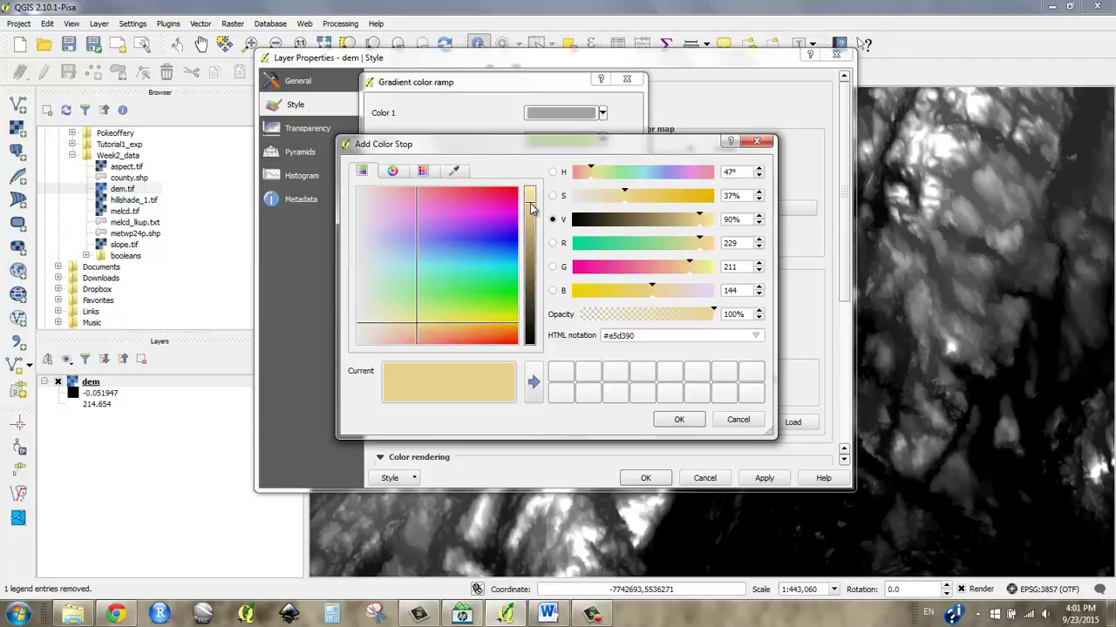
pyautogui.click(681, 420)
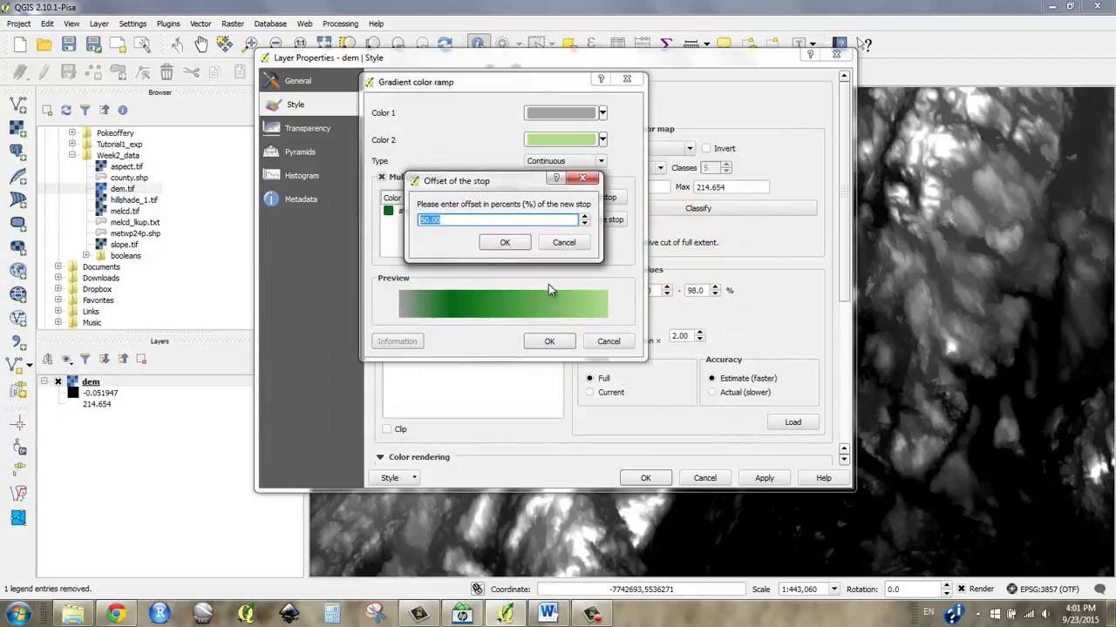
pyautogui.write('65')
pyautogui.click(504, 243)
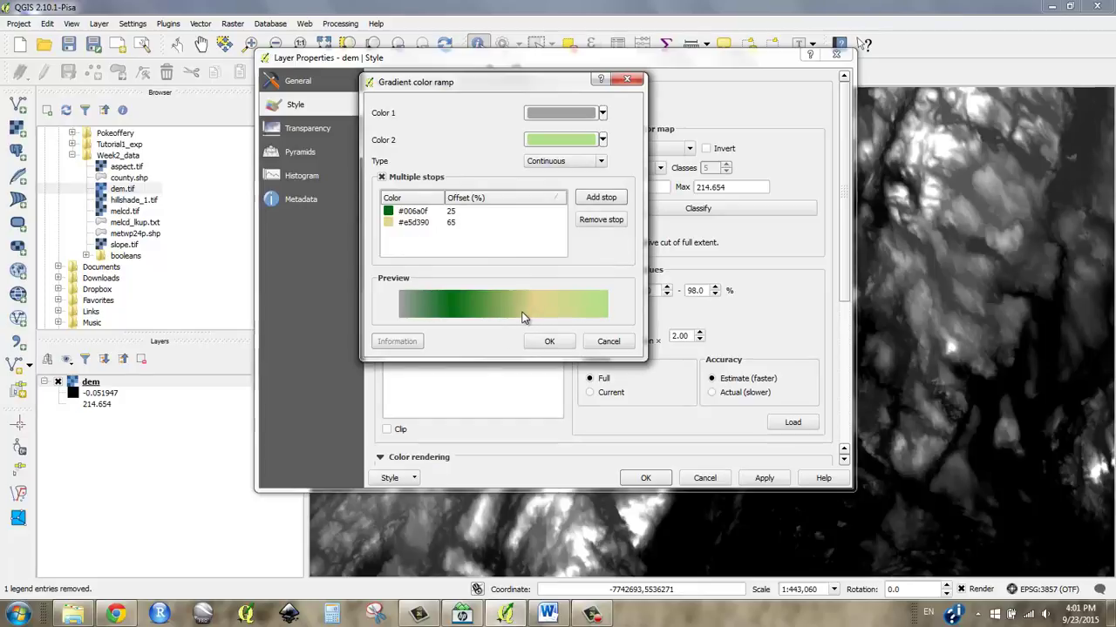
# Change the tan stop's offset from 65 to 50%.
pyautogui.doubleClick(453, 223)
pyautogui.click(455, 222)
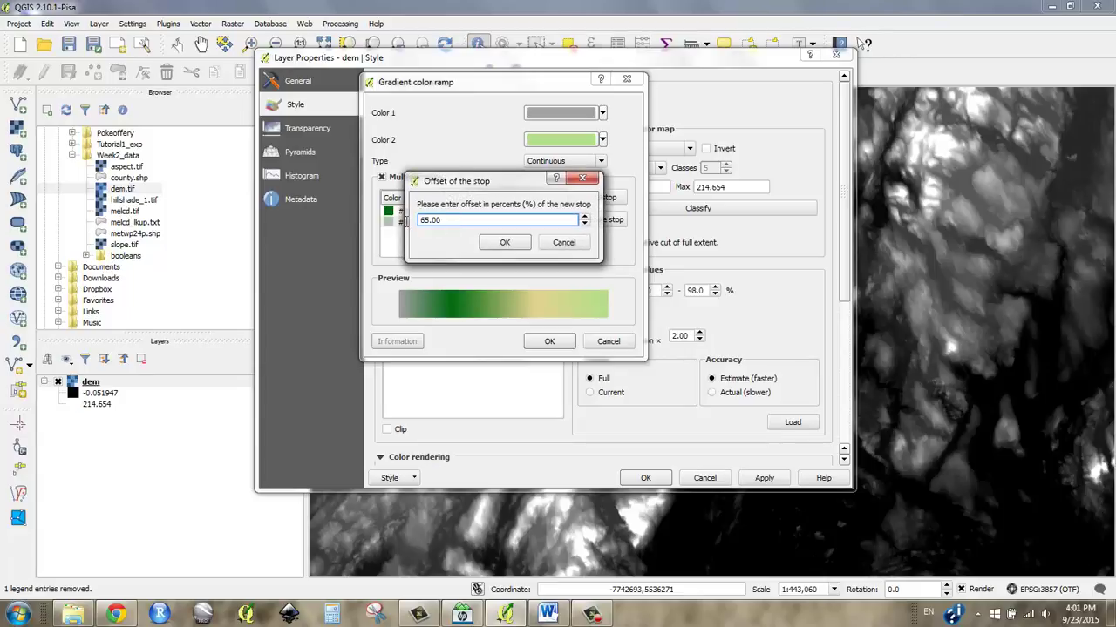
pyautogui.hotkey('ctrl', 'a')
pyautogui.write('50')
pyautogui.click(502, 244)
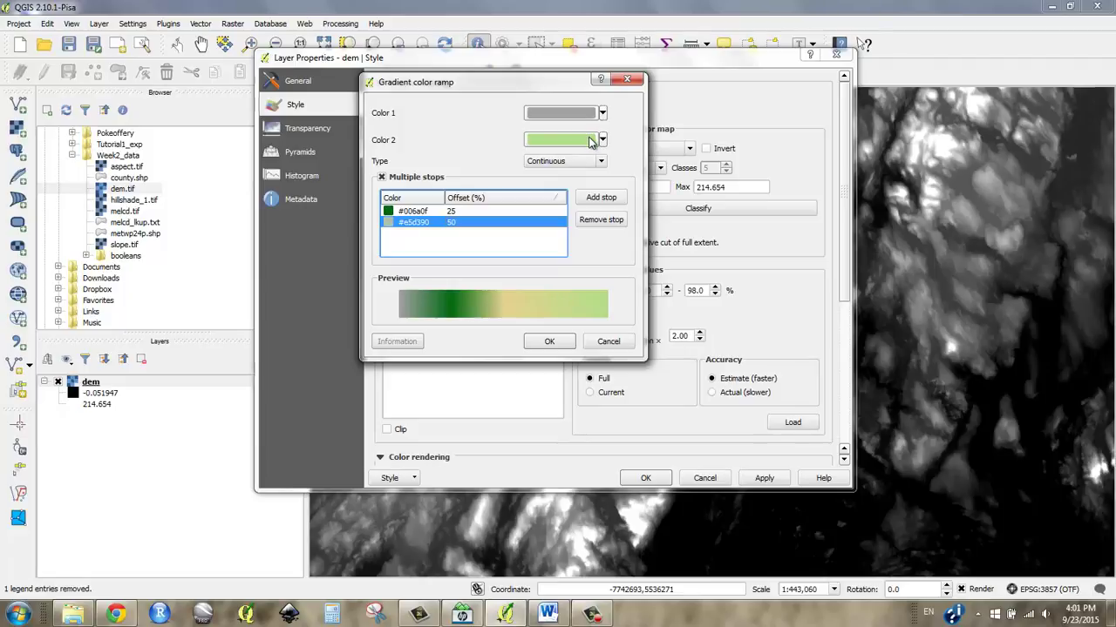
# Add a bright green #18d500 stop (hue 113, value 84%) at 75%.
pyautogui.click(601, 197)
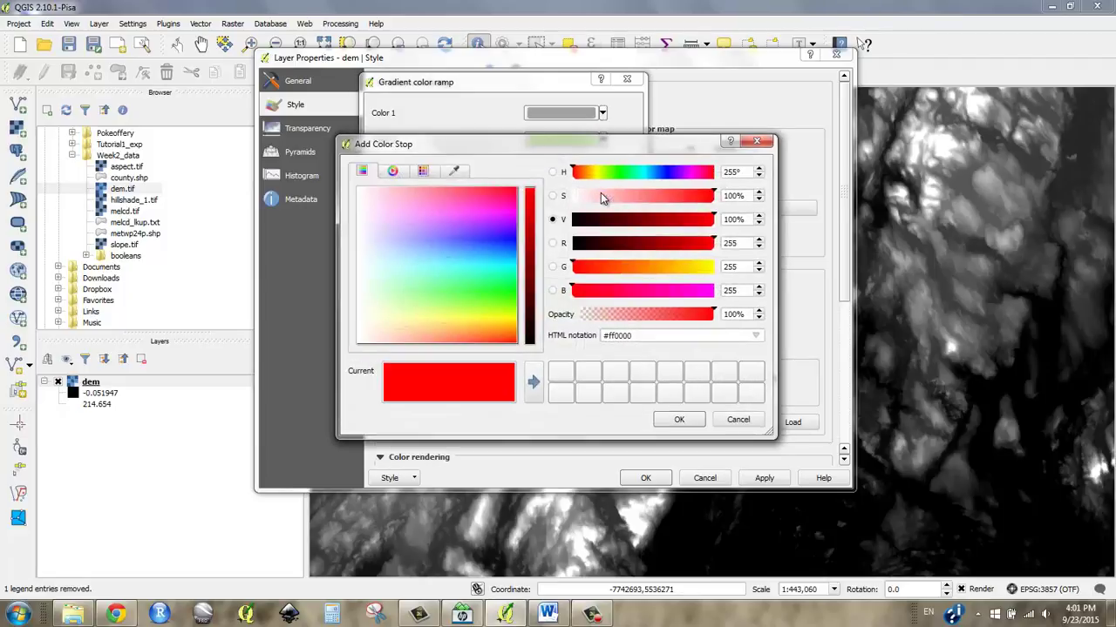
pyautogui.click(616, 172)
pyautogui.click(530, 214)
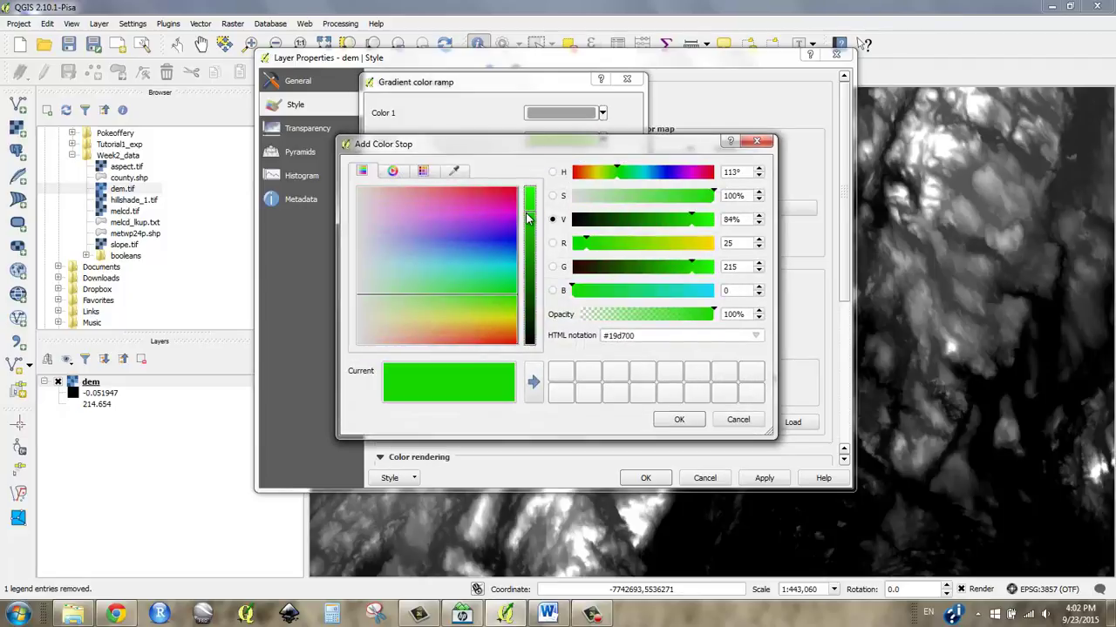
pyautogui.click(677, 418)
pyautogui.write('75')
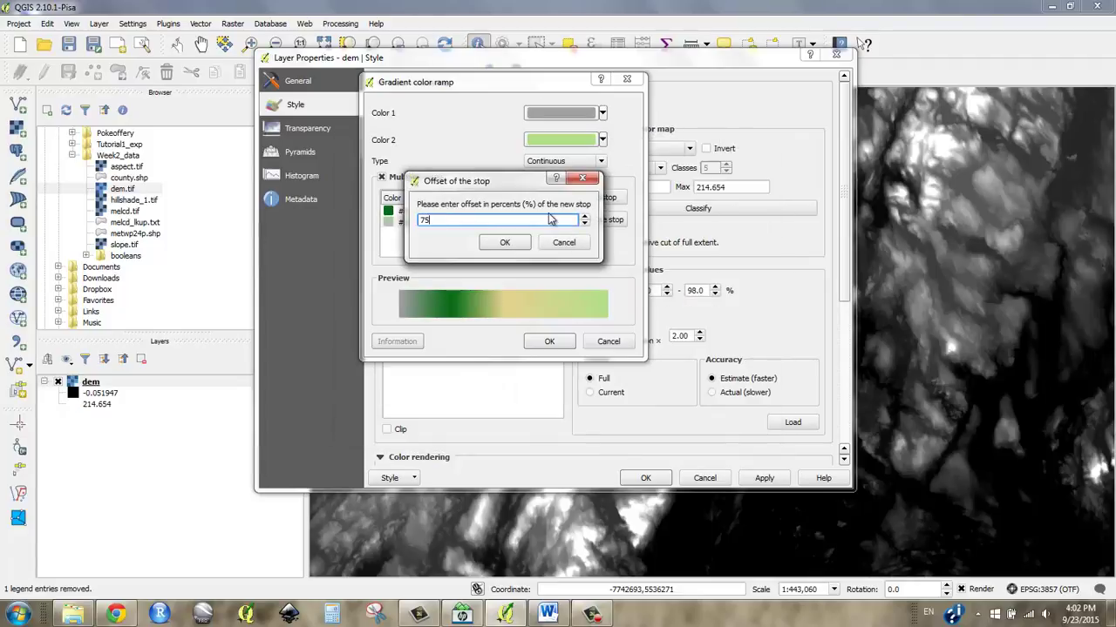
pyautogui.click(504, 242)
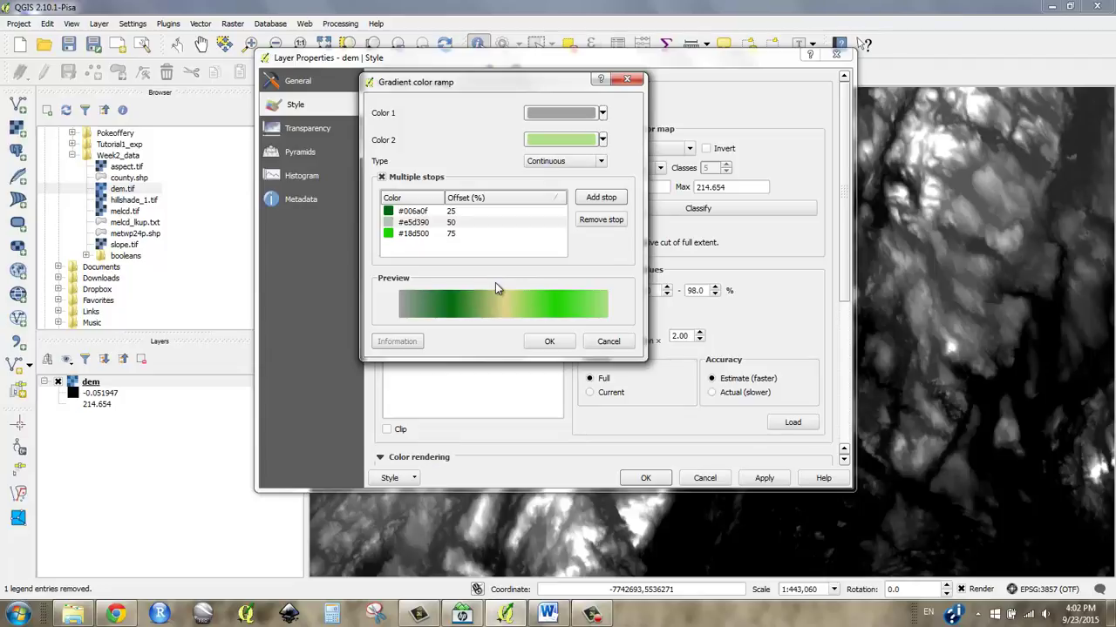
# Save the gradient as colour ramp 'Ramp1', then inspect the max and cumulative cut values.
pyautogui.click(549, 342)
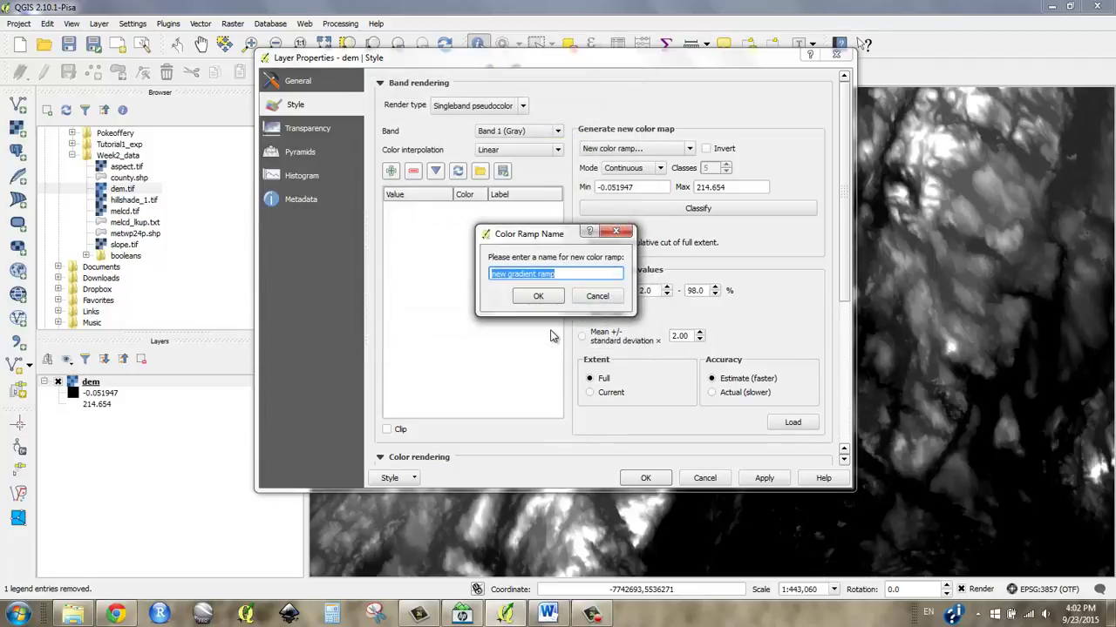
pyautogui.write('Ramp1')
pyautogui.press('Return')
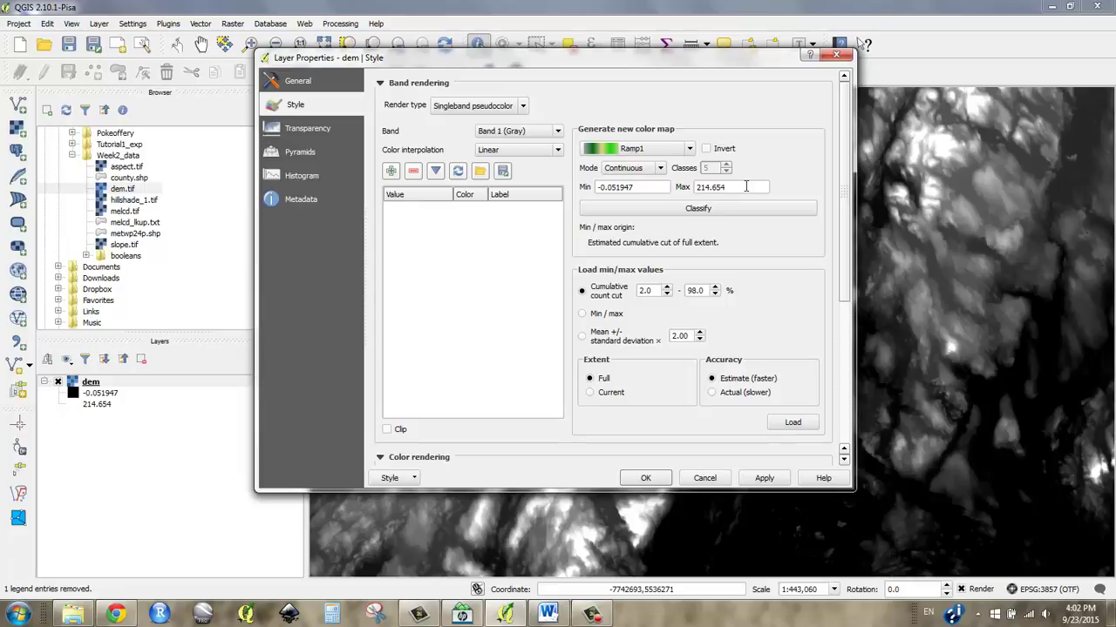
pyautogui.moveTo(745, 187); pyautogui.dragTo(697, 197)
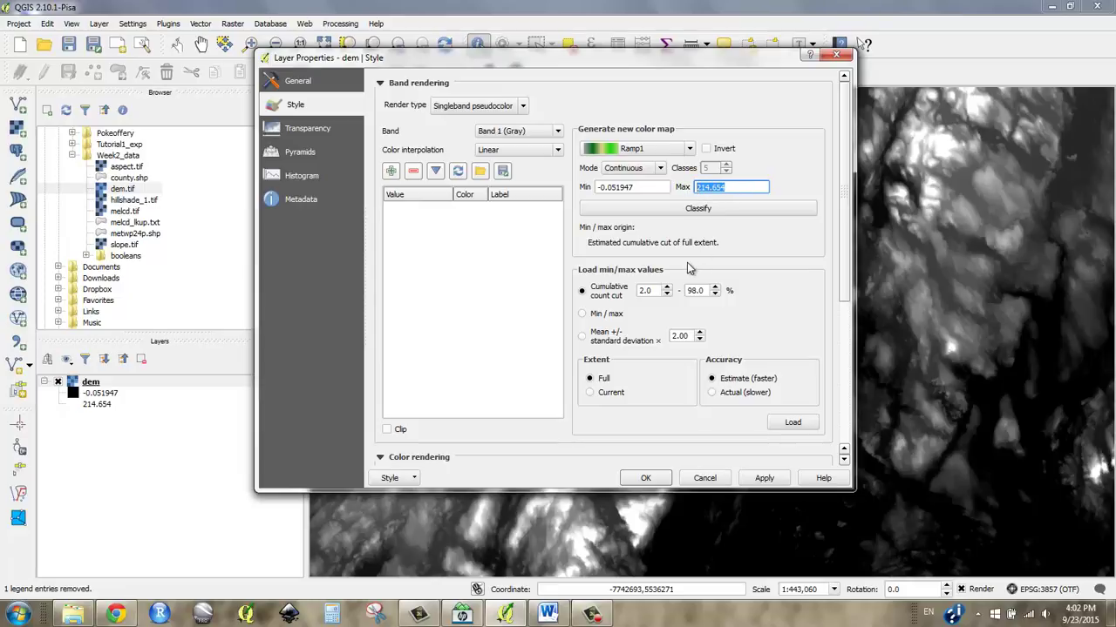
pyautogui.doubleClick(653, 291)
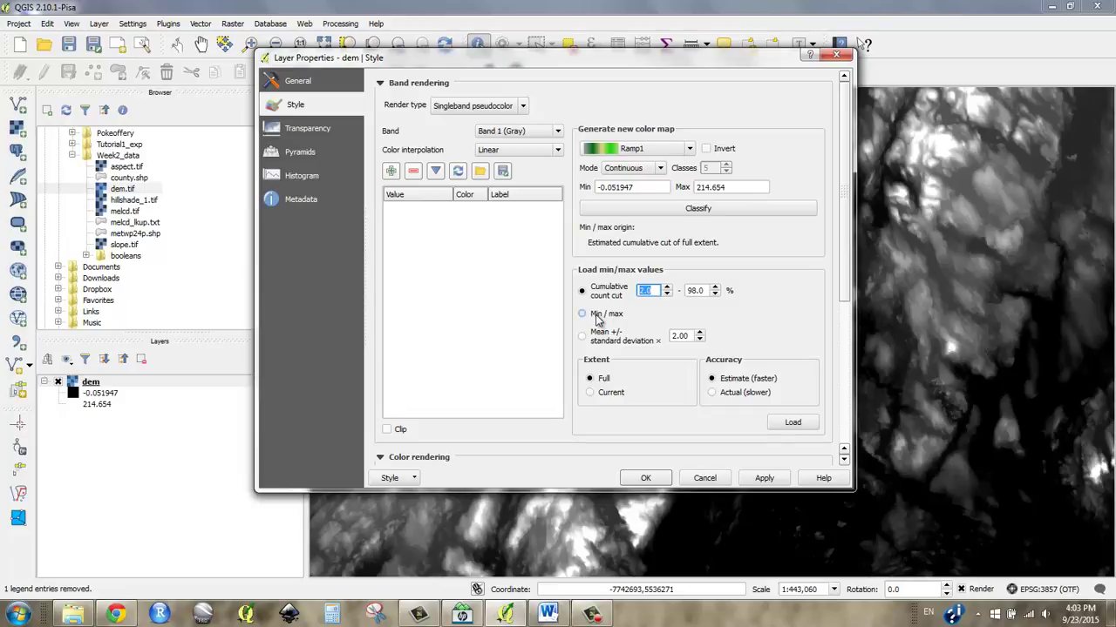
# Load the full Min / max range (-0.53552 to 483.037) and classify Ramp1 into five entries.
pyautogui.click(598, 319)
pyautogui.click(792, 422)
pyautogui.click(792, 424)
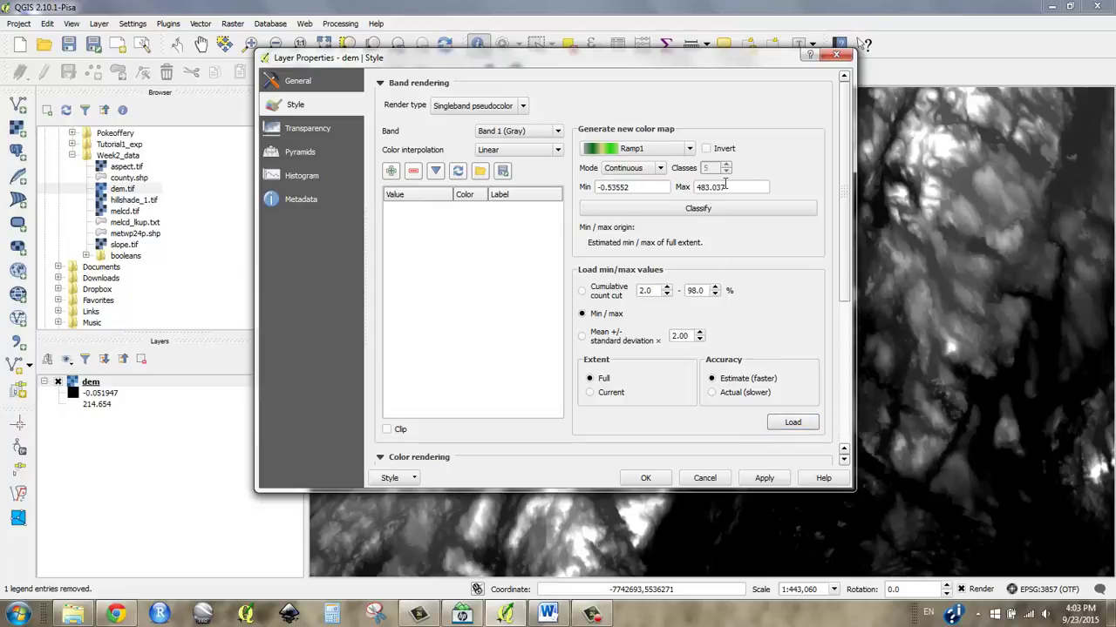
pyautogui.click(632, 212)
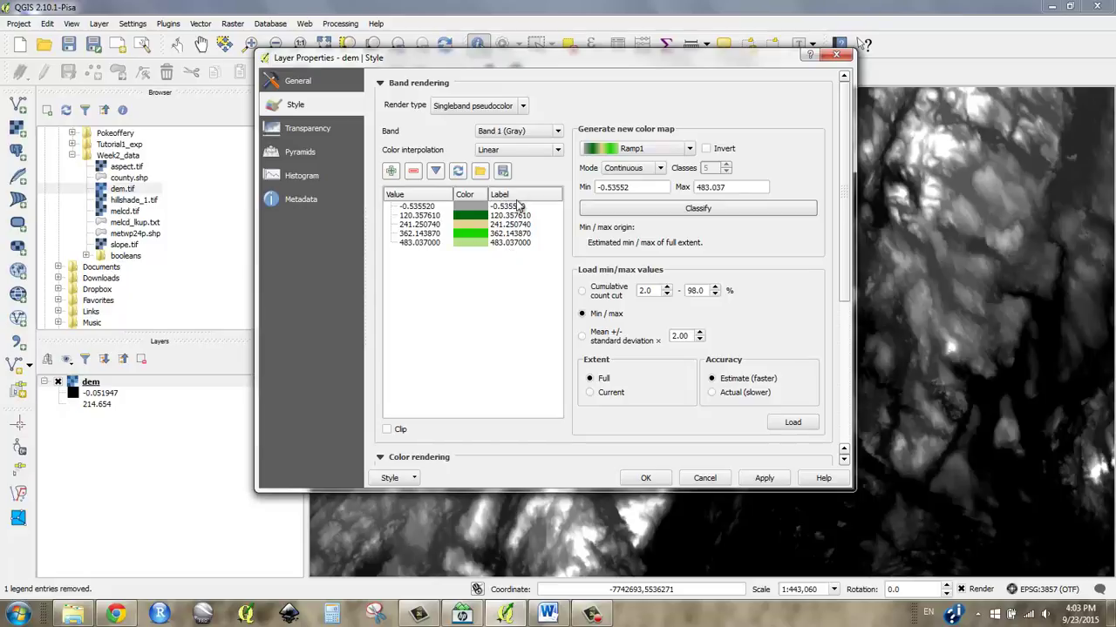
pyautogui.moveTo(583, 59); pyautogui.dragTo(428, 59)
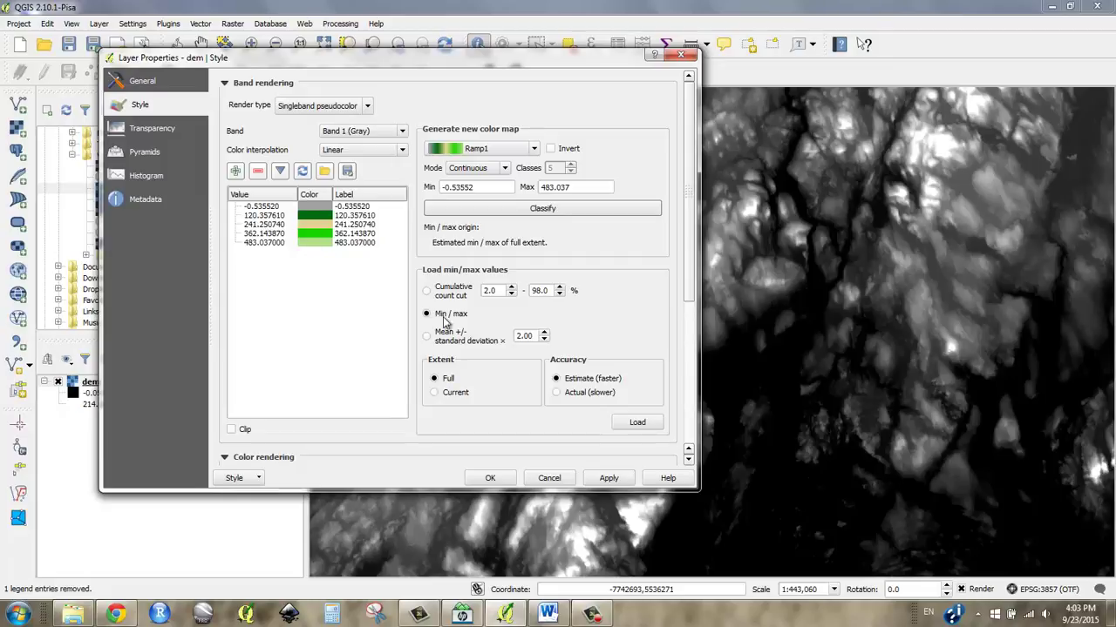
pyautogui.moveTo(511, 62); pyautogui.dragTo(199, 52)
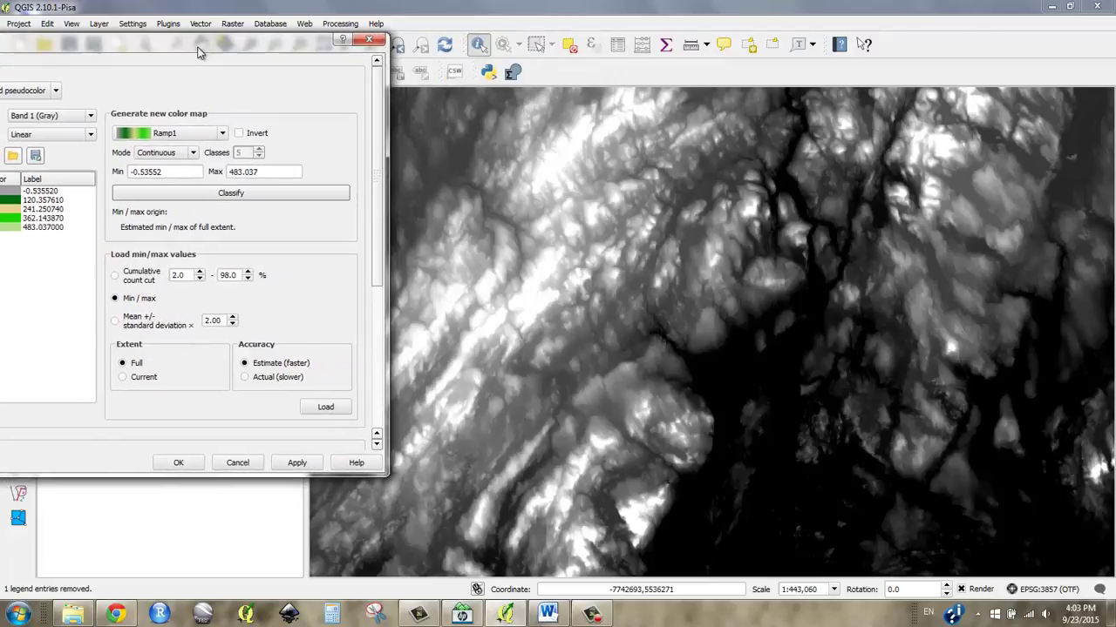
# Apply the Ramp1 pseudocolor style to the dem and close Layer Properties.
pyautogui.click(297, 462)
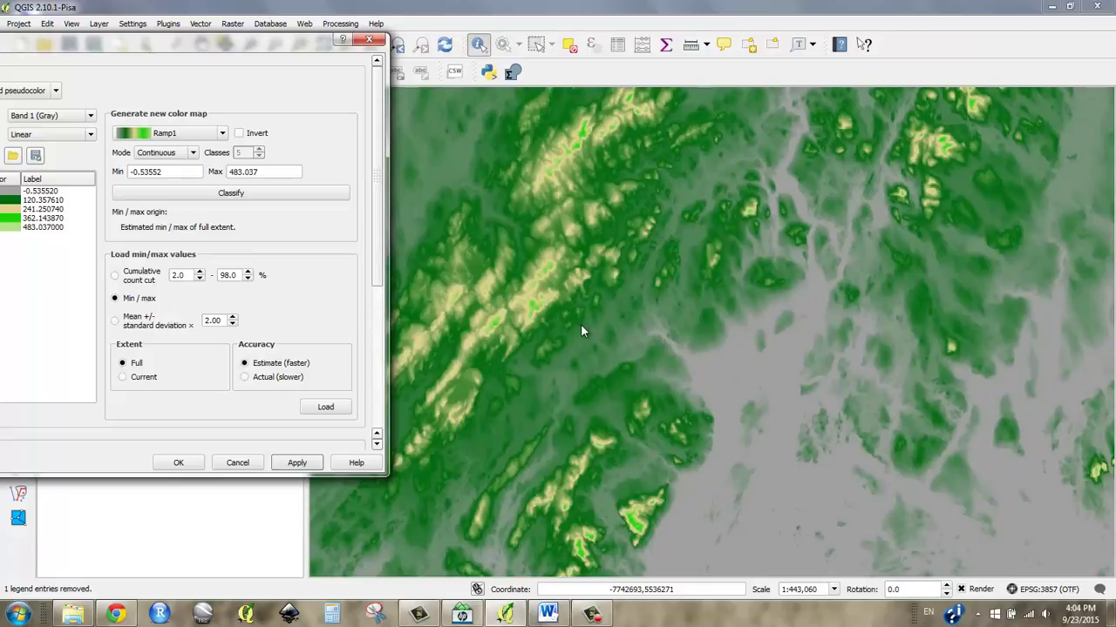
pyautogui.click(179, 463)
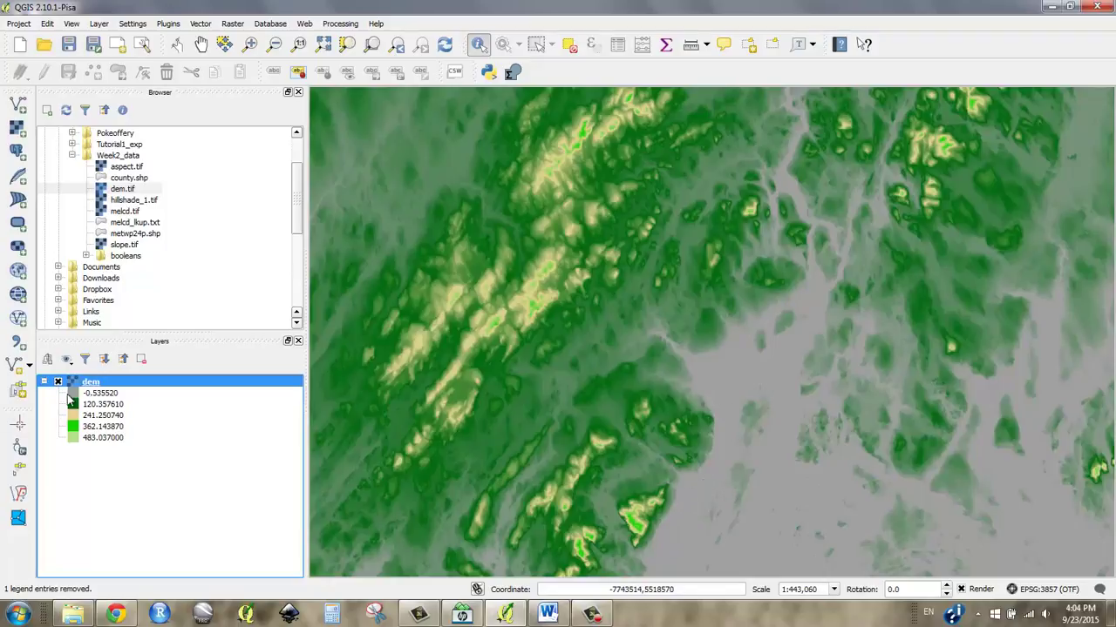
# Add hillshade_1.tif above the dem and set its global transparency to 68%.
pyautogui.doubleClick(135, 200)
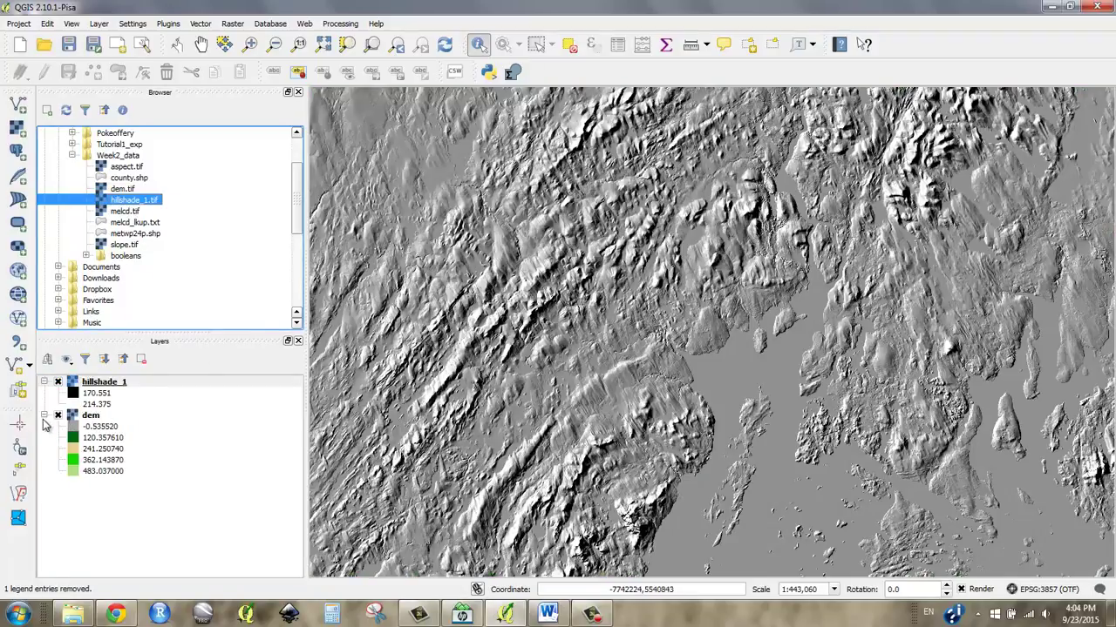
pyautogui.click(93, 388)
pyautogui.rightClick(94, 388)
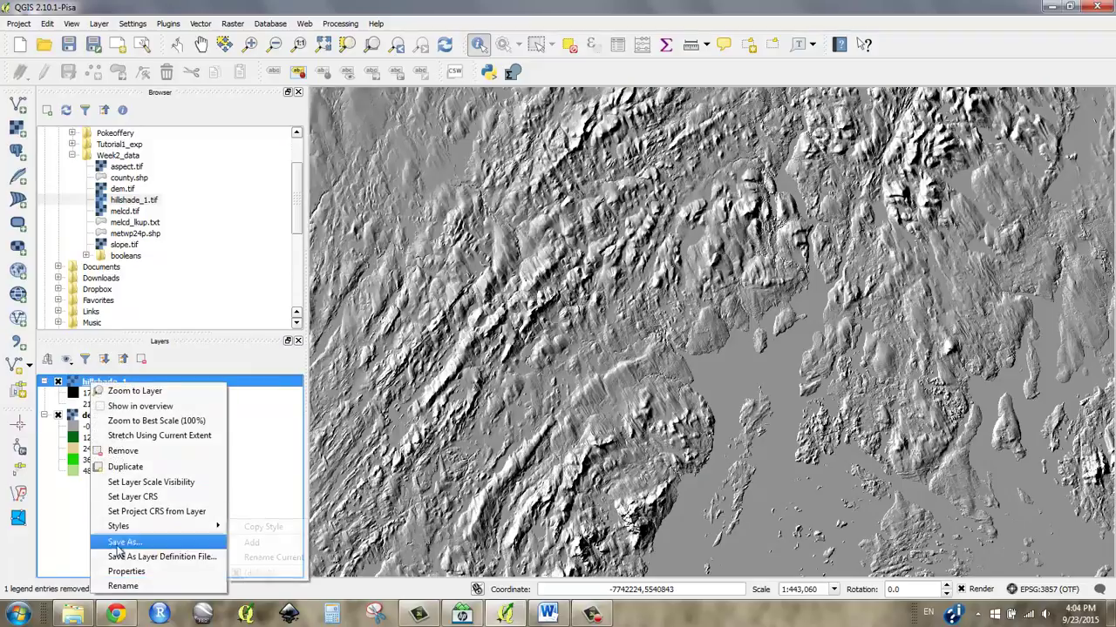
pyautogui.click(127, 572)
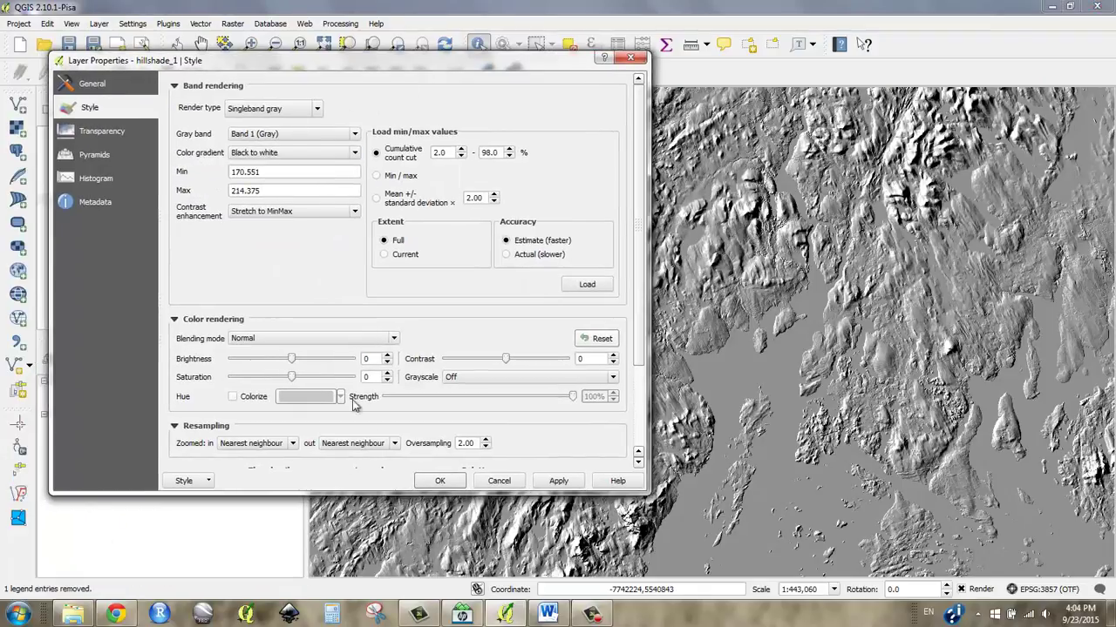
pyautogui.click(119, 132)
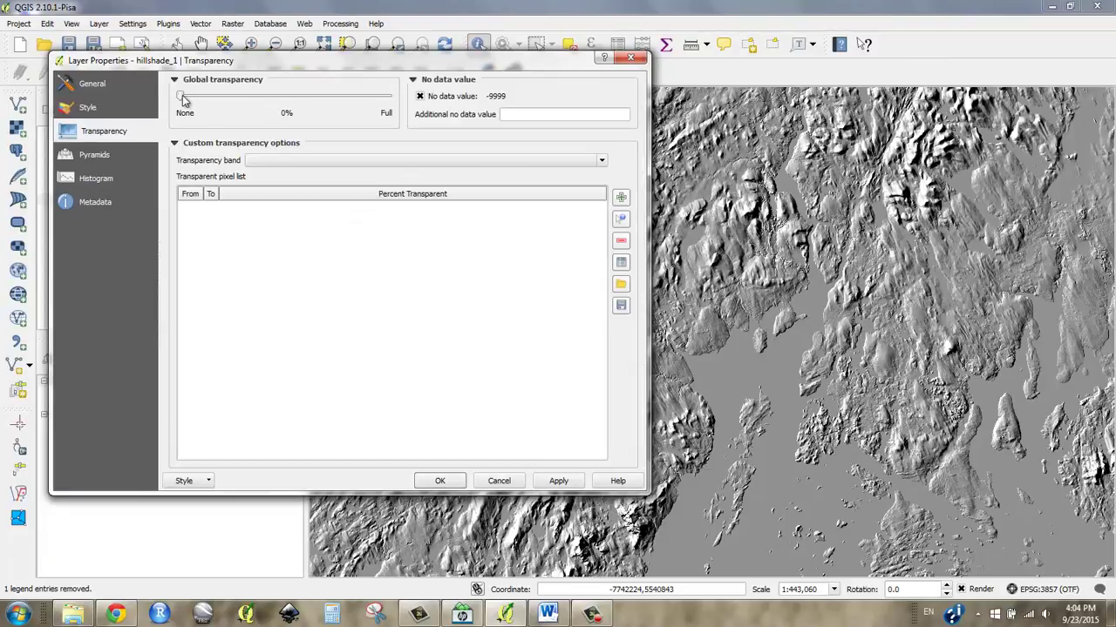
pyautogui.moveTo(182, 97); pyautogui.dragTo(324, 97)
pyautogui.click(439, 481)
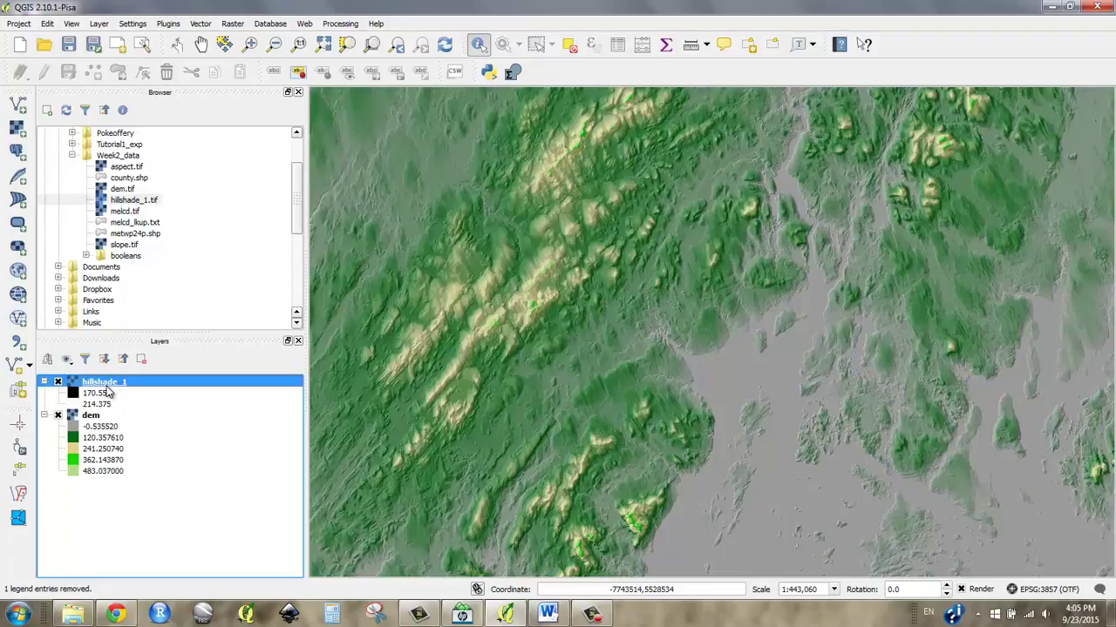
pyautogui.click(206, 24)
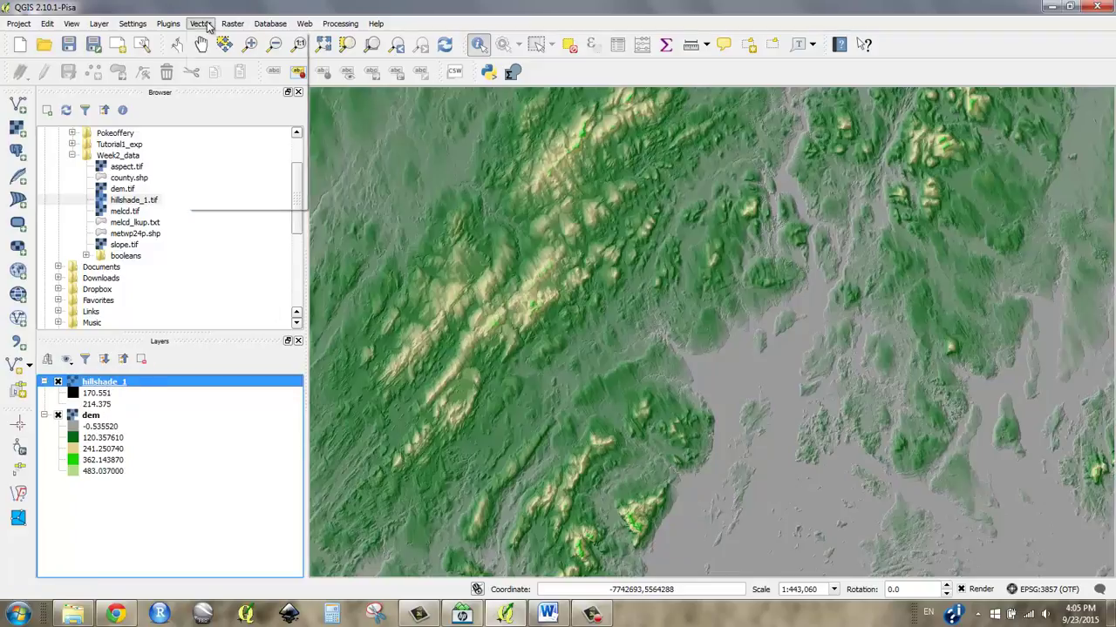
pyautogui.moveTo(231, 24)
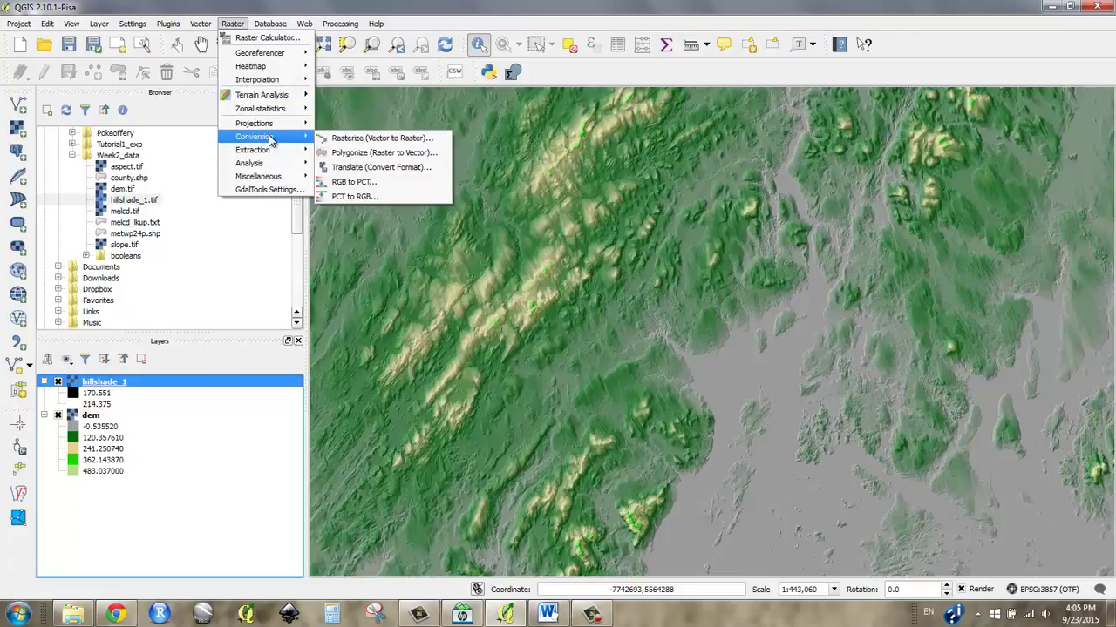
pyautogui.moveTo(279, 149)
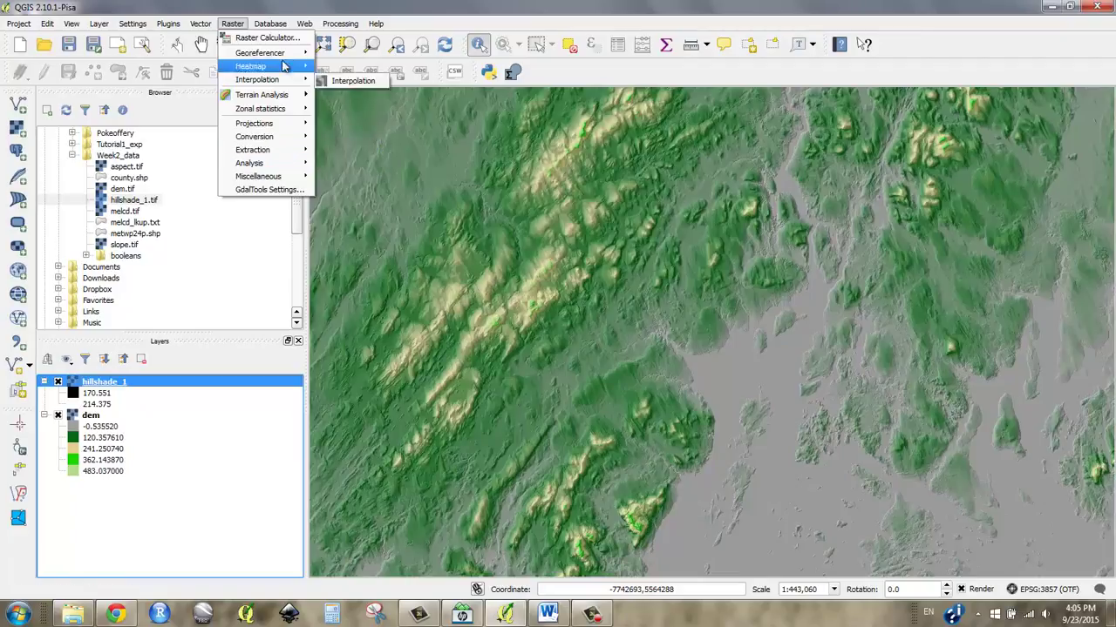
pyautogui.click(234, 25)
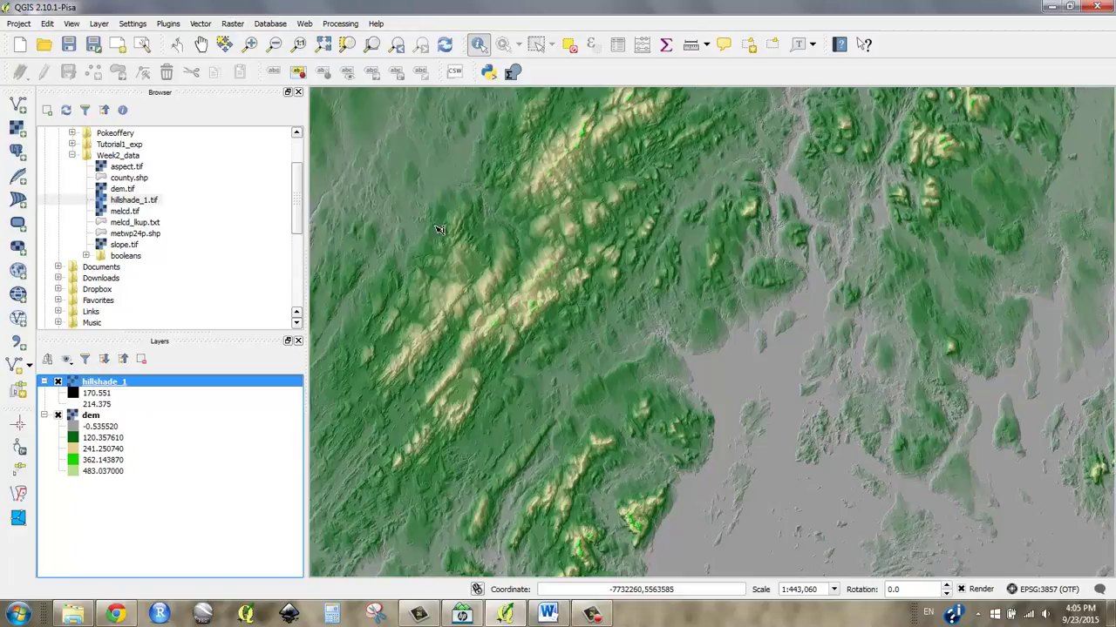